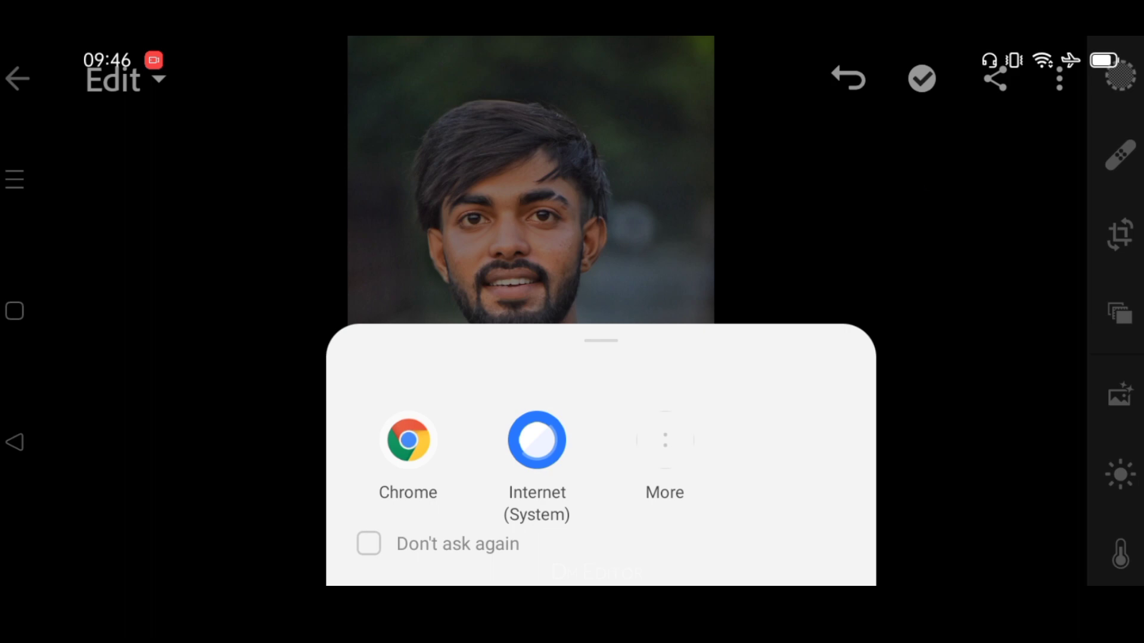
Step: Grade the portrait's light: Contrast -37, Highlights -26, Shadows 79, Whites 39, Blacks -55
{"action": "left_click", "coordinate": [904, 199]}
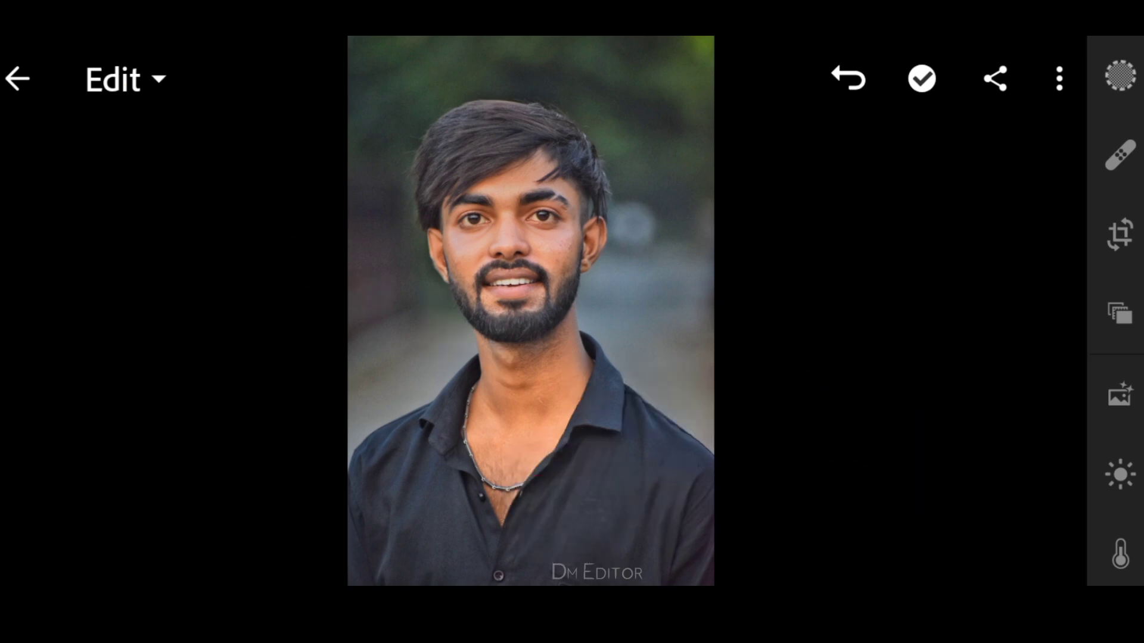
{"action": "left_click", "coordinate": [1120, 475]}
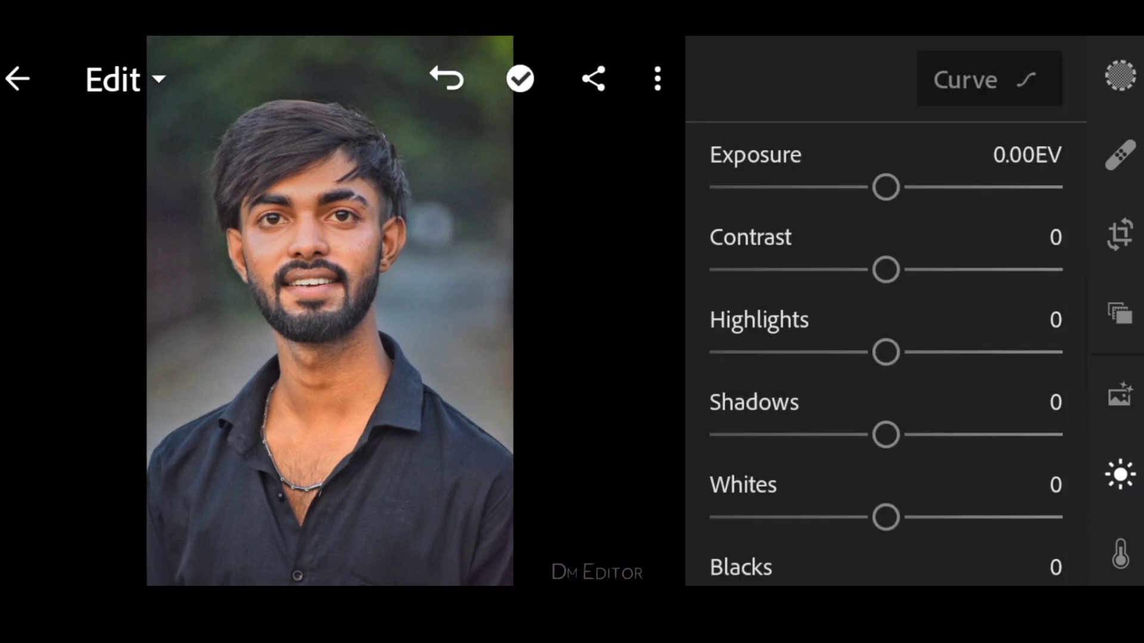
{"action": "left_click_drag", "start_coordinate": [1016, 262], "coordinate": [947, 263]}
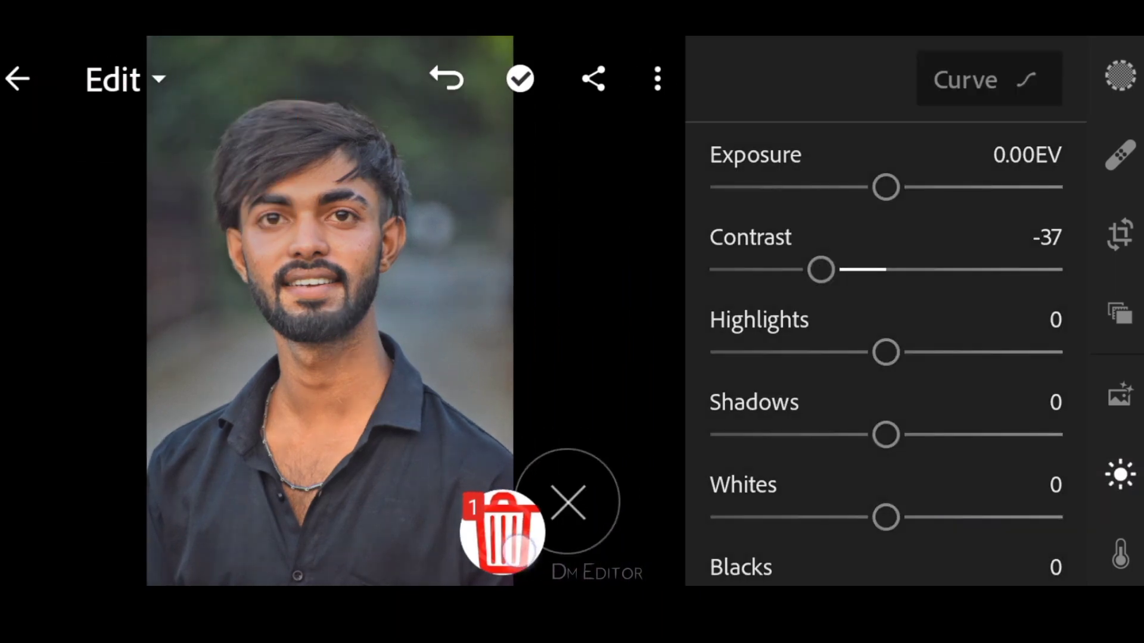
{"action": "left_click_drag", "start_coordinate": [103, 122], "coordinate": [566, 500]}
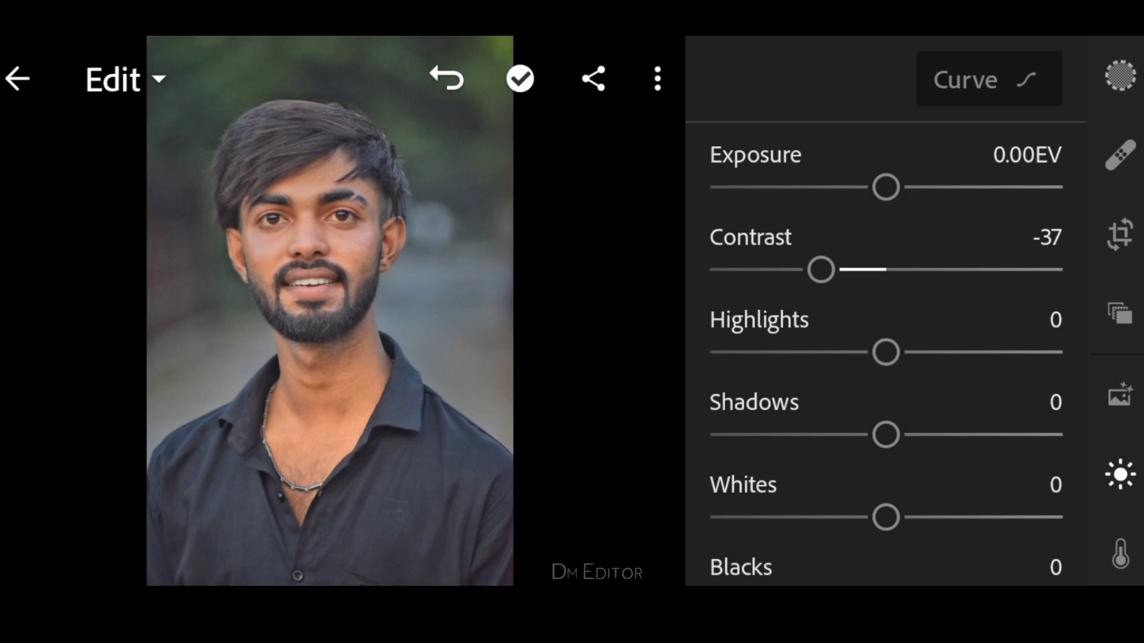
{"action": "left_click_drag", "start_coordinate": [987, 329], "coordinate": [935, 334]}
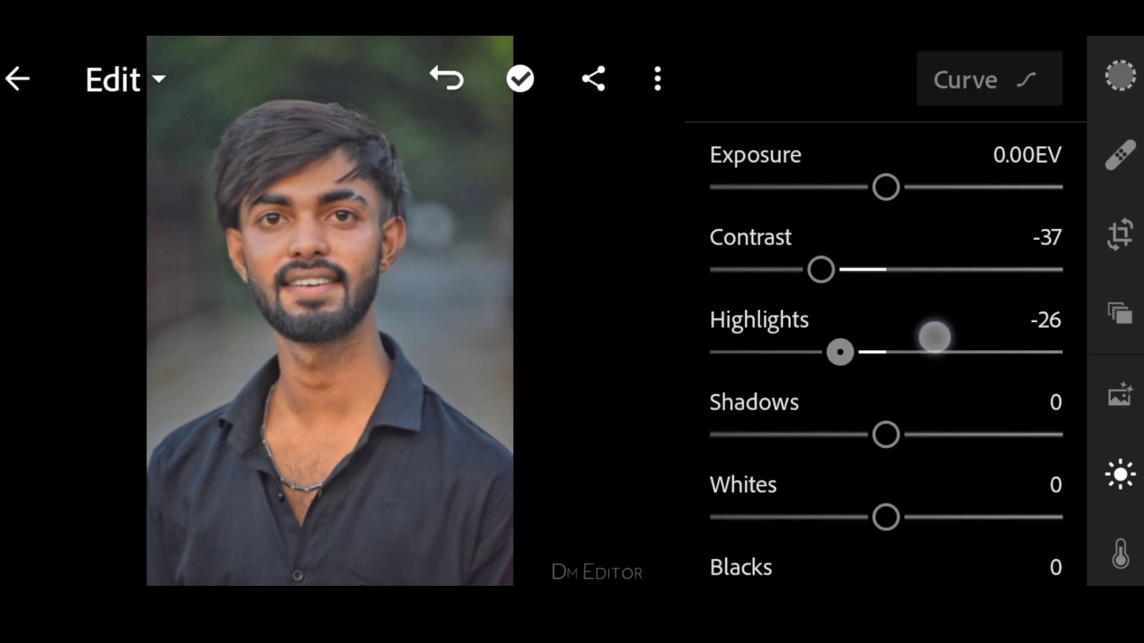
{"action": "left_click_drag", "start_coordinate": [1028, 348], "coordinate": [1029, 278]}
{"action": "left_click_drag", "start_coordinate": [962, 369], "coordinate": [1054, 373]}
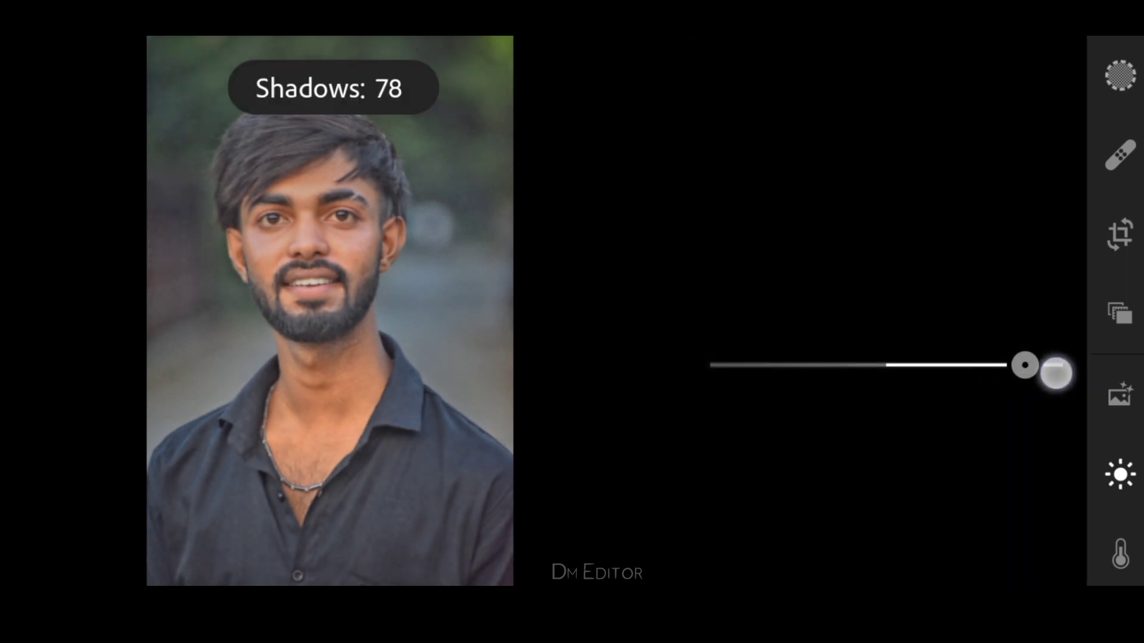
{"action": "left_click_drag", "start_coordinate": [1028, 313], "coordinate": [1028, 298]}
{"action": "left_click_drag", "start_coordinate": [933, 418], "coordinate": [1008, 423]}
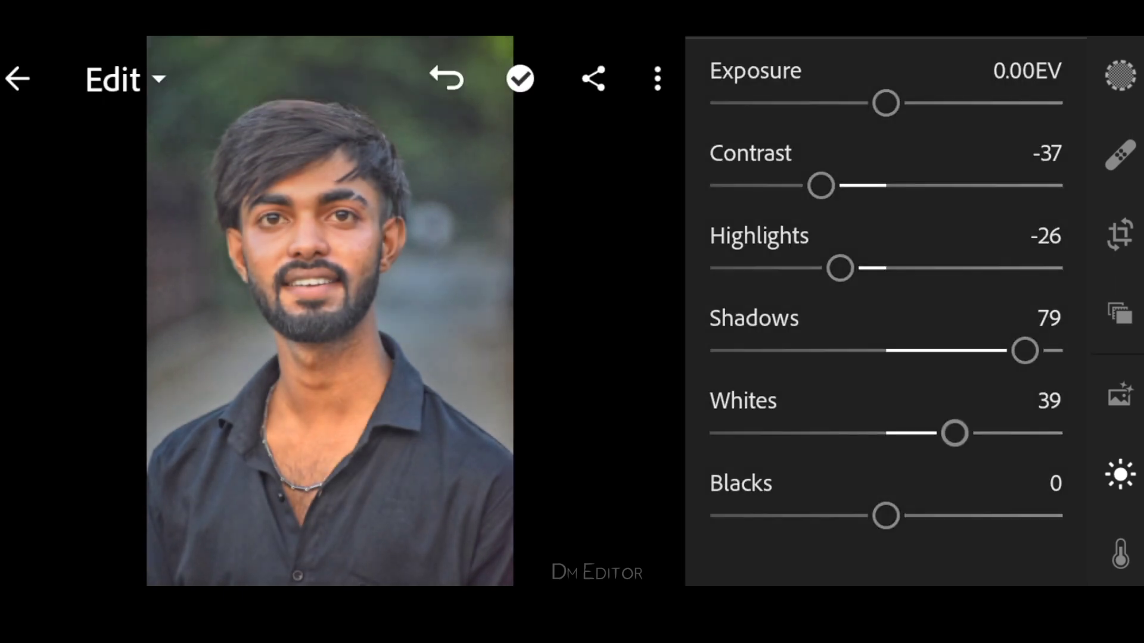
{"action": "mouse_move", "coordinate": [1011, 505]}
{"action": "left_mouse_down"}
{"action": "mouse_move", "coordinate": [874, 513]}
{"action": "mouse_move", "coordinate": [902, 513]}
{"action": "left_mouse_up"}
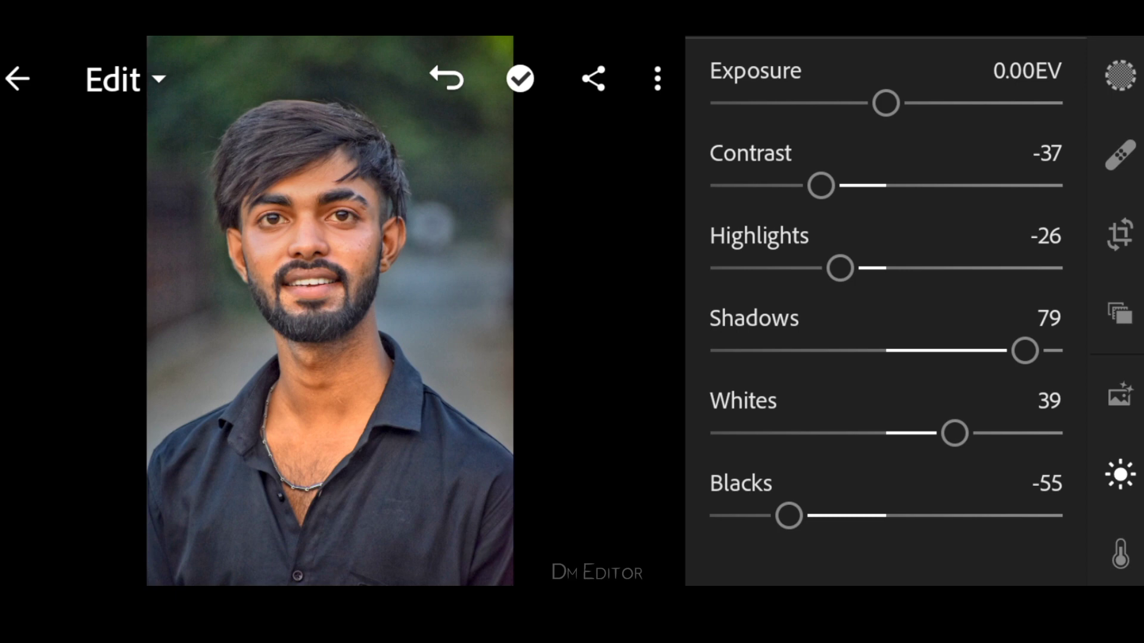
Step: In Color Mix, tune orange to Saturation -34 and Luminance 23, hue nudged toward yellow
{"action": "left_click_drag", "start_coordinate": [1124, 370], "coordinate": [1123, 153]}
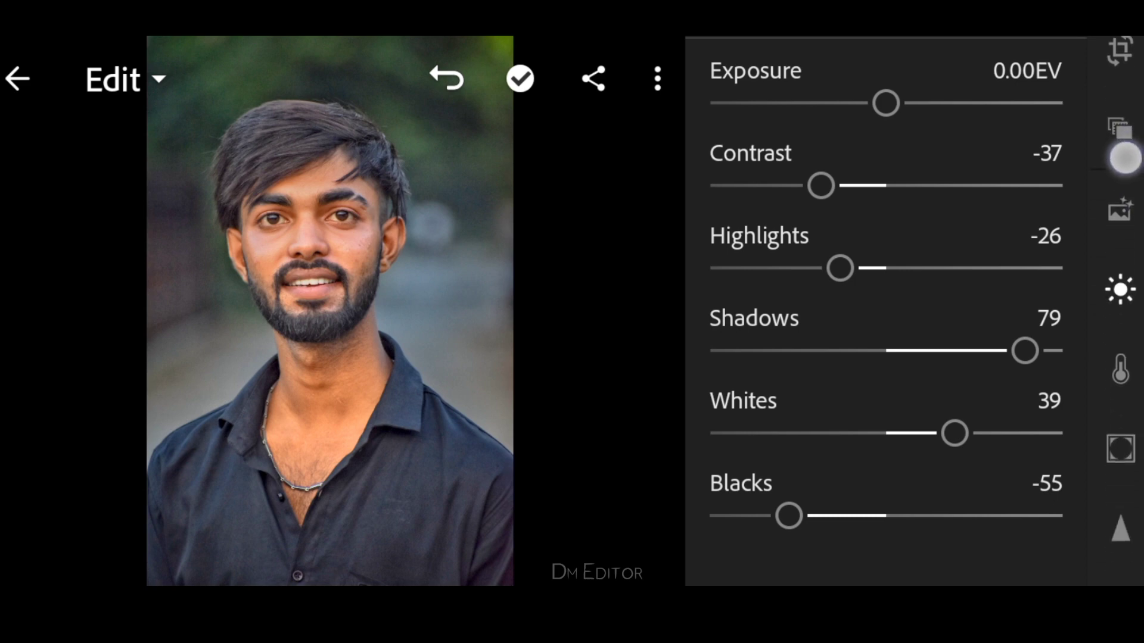
{"action": "left_click", "coordinate": [1121, 352]}
{"action": "left_click", "coordinate": [1034, 78]}
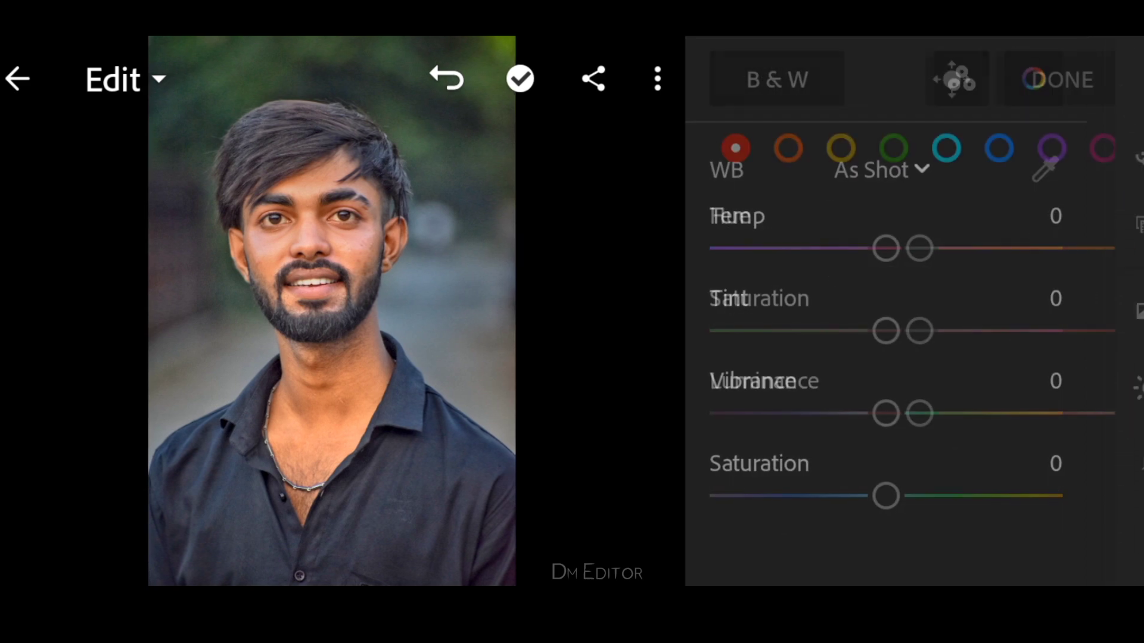
{"action": "left_click", "coordinate": [789, 148]}
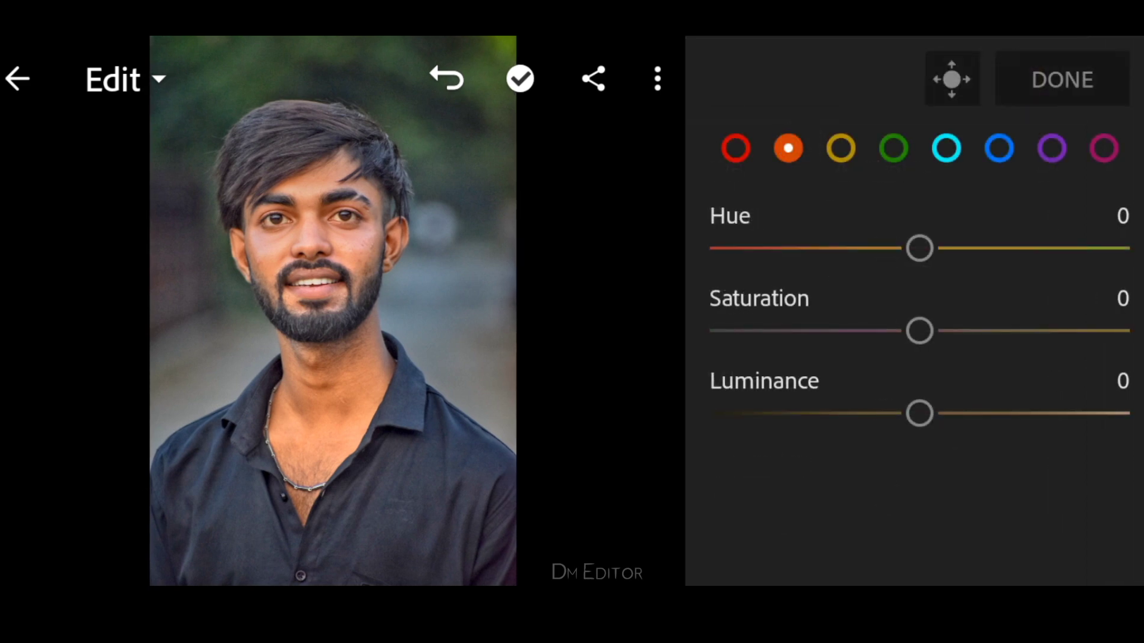
{"action": "left_click_drag", "start_coordinate": [1008, 316], "coordinate": [948, 335]}
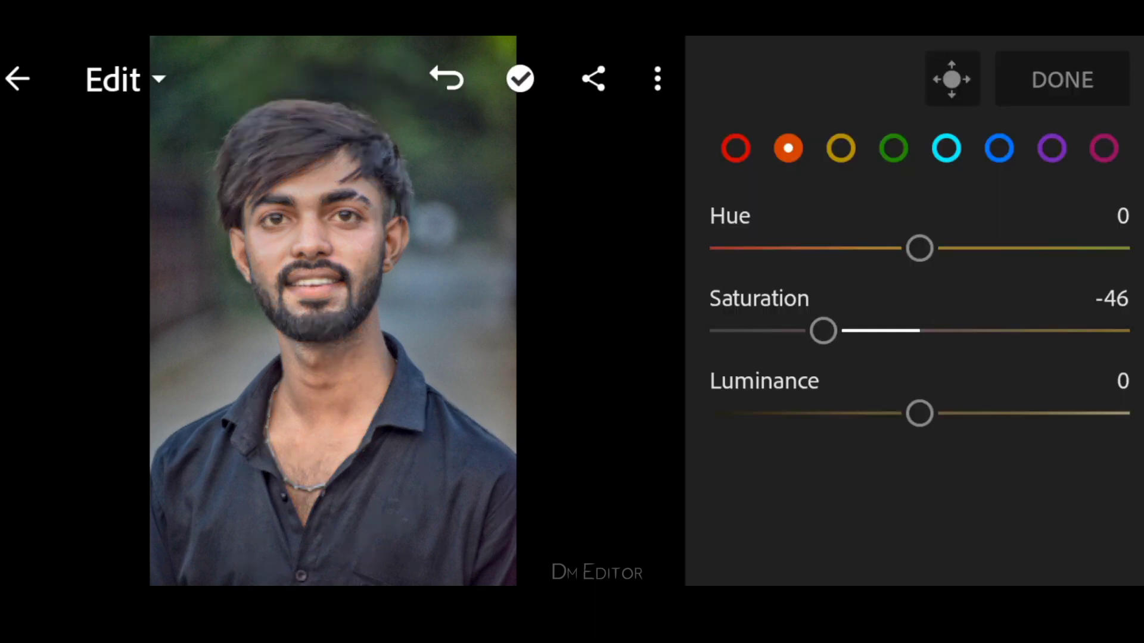
{"action": "mouse_move", "coordinate": [919, 413]}
{"action": "left_mouse_down"}
{"action": "mouse_move", "coordinate": [1030, 401]}
{"action": "mouse_move", "coordinate": [979, 406]}
{"action": "left_mouse_up"}
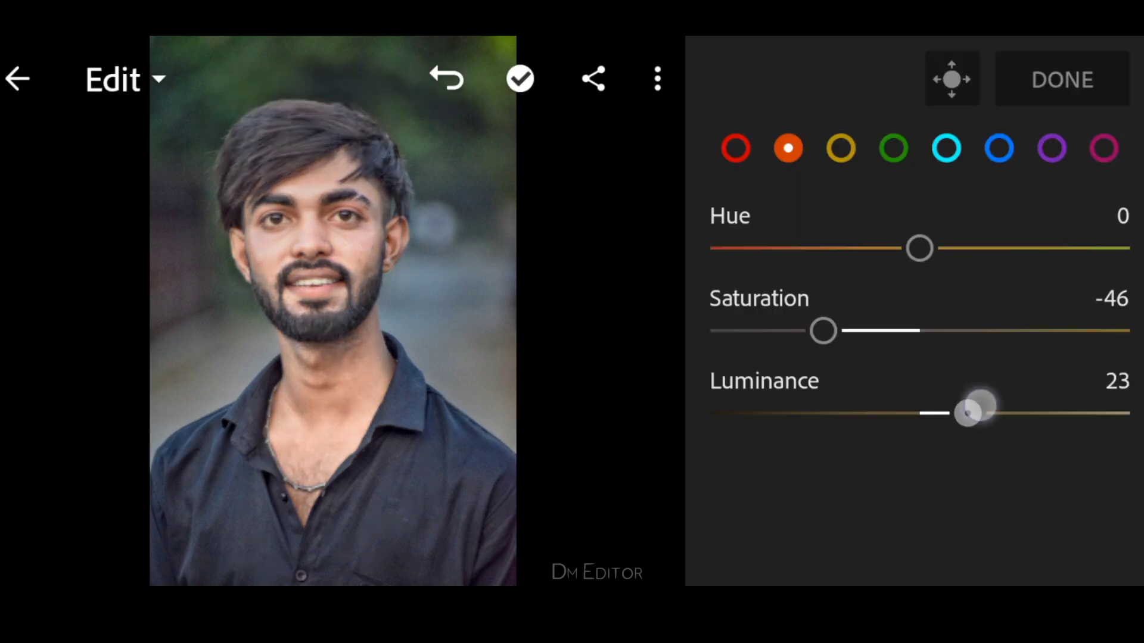
{"action": "left_click_drag", "start_coordinate": [1009, 336], "coordinate": [1028, 309]}
{"action": "left_click_drag", "start_coordinate": [1025, 248], "coordinate": [1036, 244]}
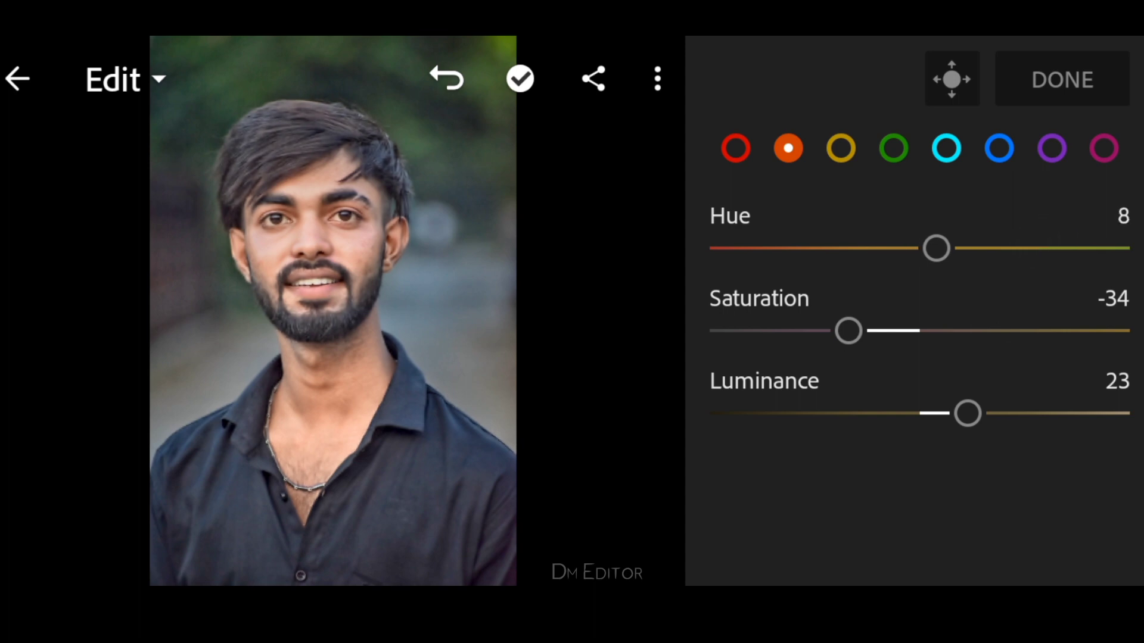
Step: Fully desaturate the yellow, green, cyan, blue, purple and magenta hues
{"action": "left_click", "coordinate": [840, 148]}
{"action": "left_click_drag", "start_coordinate": [981, 322], "coordinate": [774, 319]}
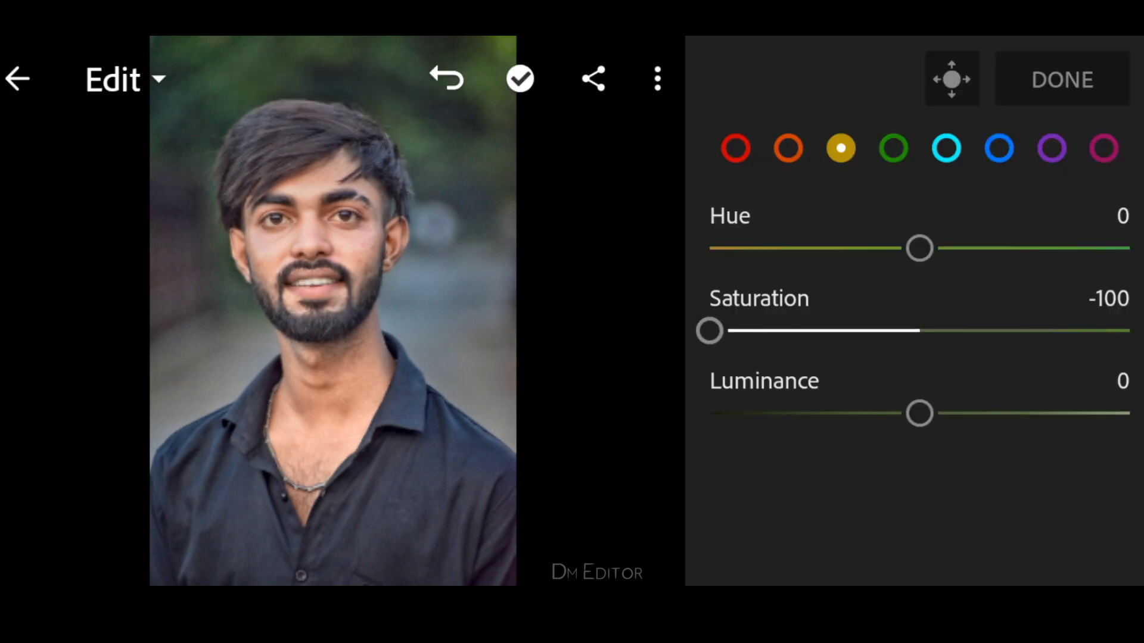
{"action": "left_click", "coordinate": [885, 152]}
{"action": "left_click_drag", "start_coordinate": [864, 325], "coordinate": [720, 330]}
{"action": "left_click", "coordinate": [946, 148]}
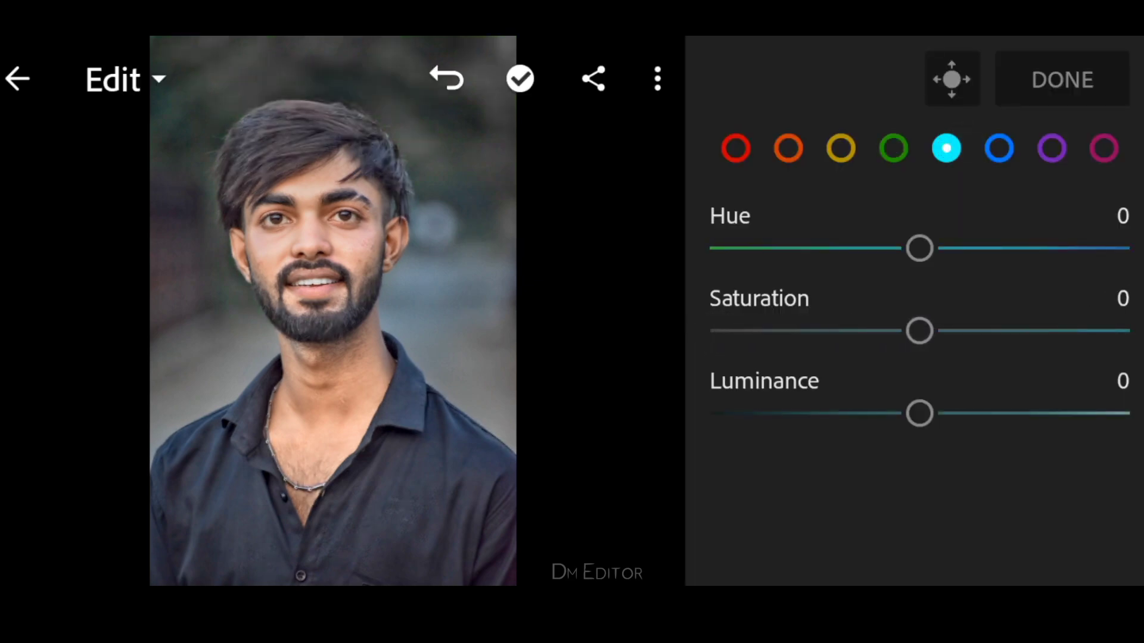
{"action": "left_click_drag", "start_coordinate": [905, 332], "coordinate": [710, 330]}
{"action": "left_click", "coordinate": [999, 148]}
{"action": "left_click", "coordinate": [1051, 148]}
{"action": "left_click", "coordinate": [1103, 148]}
{"action": "left_click_drag", "start_coordinate": [912, 330], "coordinate": [756, 347]}
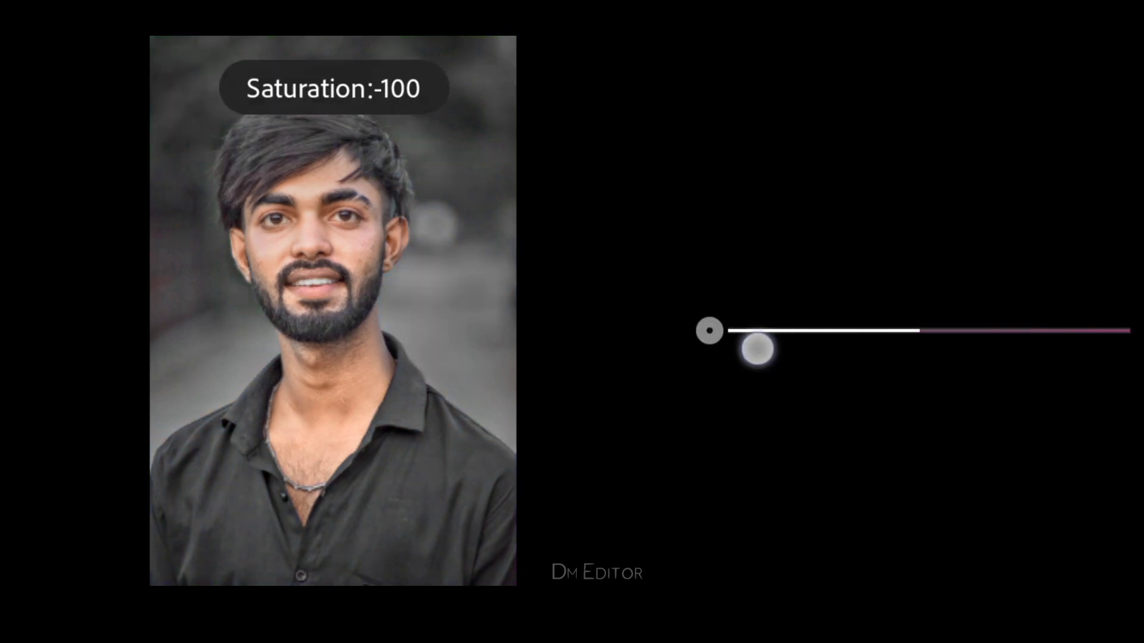
Step: Set red to Hue -24, Saturation 26 and Luminance 20, then finish the colour mix
{"action": "left_click", "coordinate": [735, 148]}
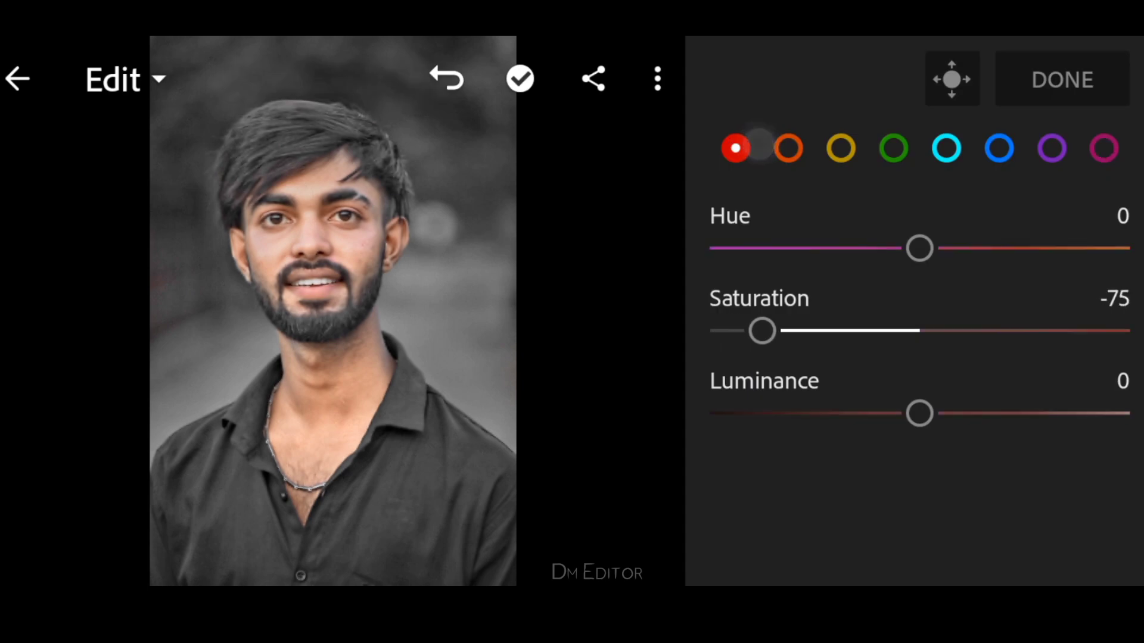
{"action": "mouse_move", "coordinate": [996, 313]}
{"action": "left_mouse_down"}
{"action": "mouse_move", "coordinate": [1093, 310]}
{"action": "mouse_move", "coordinate": [1065, 309]}
{"action": "left_mouse_up"}
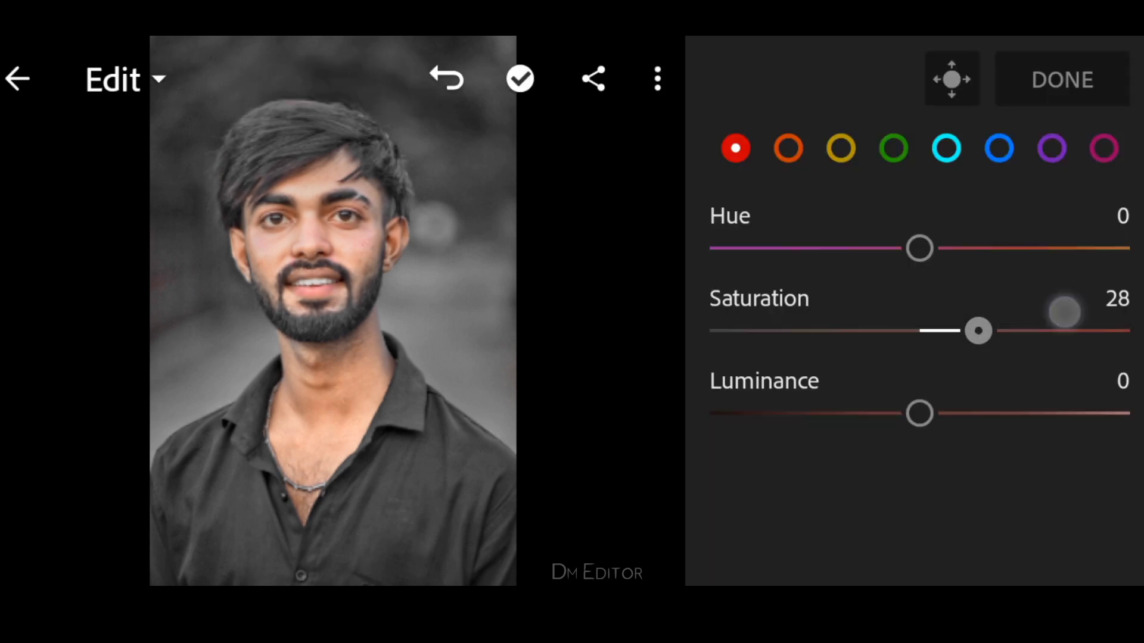
{"action": "left_click_drag", "start_coordinate": [1058, 241], "coordinate": [1015, 243]}
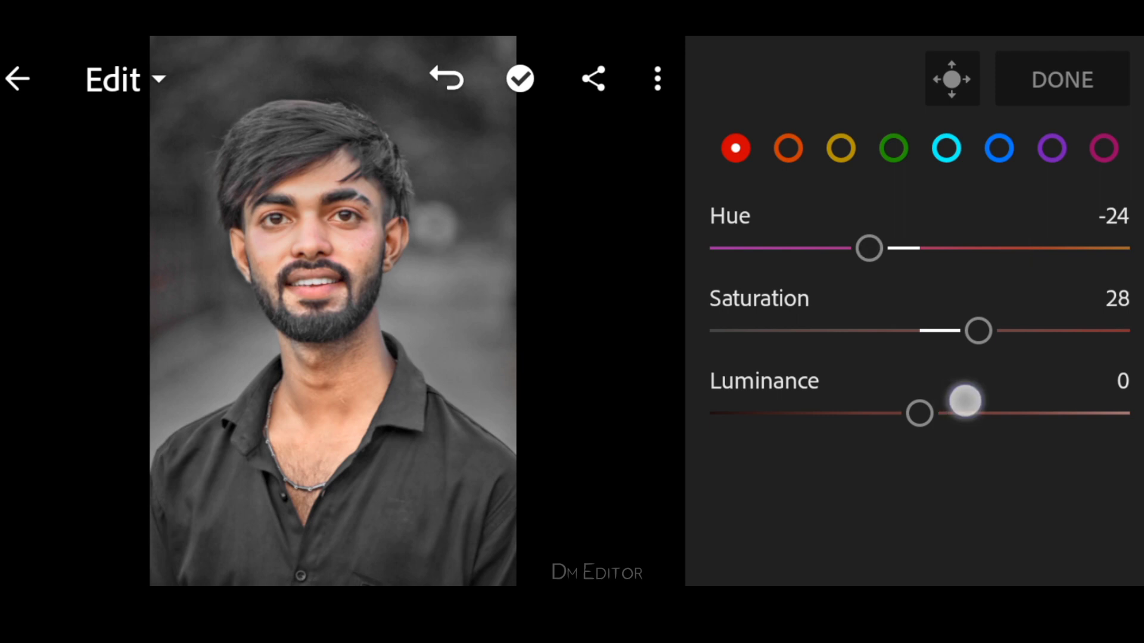
{"action": "mouse_move", "coordinate": [965, 401]}
{"action": "left_mouse_down"}
{"action": "mouse_move", "coordinate": [1024, 393]}
{"action": "mouse_move", "coordinate": [1010, 391]}
{"action": "left_mouse_up"}
{"action": "left_click_drag", "start_coordinate": [857, 326], "coordinate": [853, 326]}
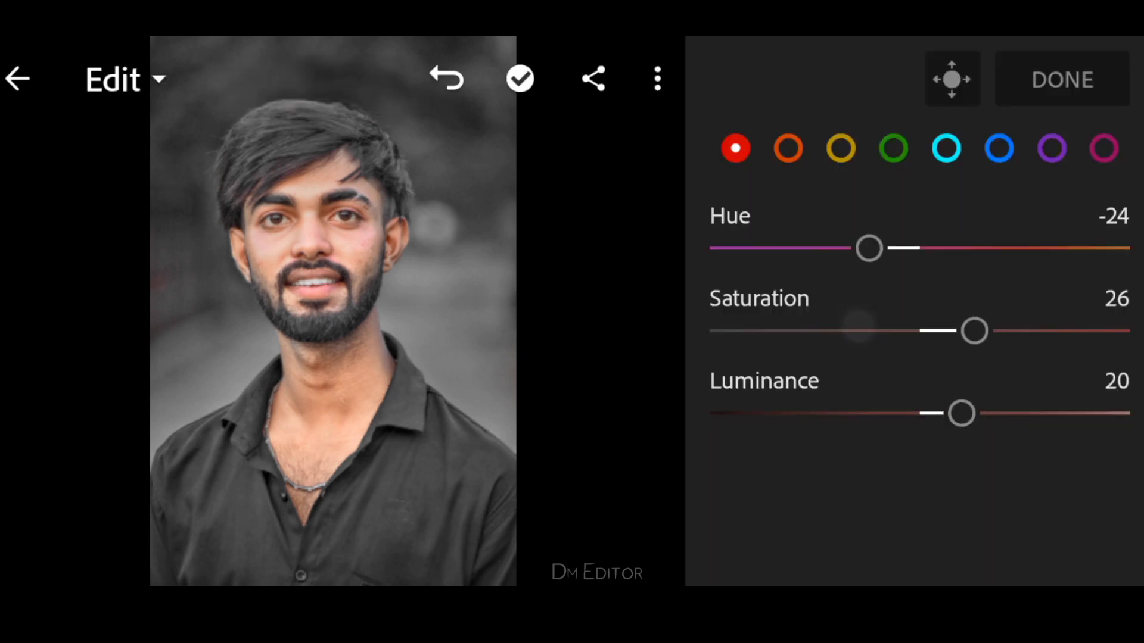
{"action": "left_click", "coordinate": [1077, 77]}
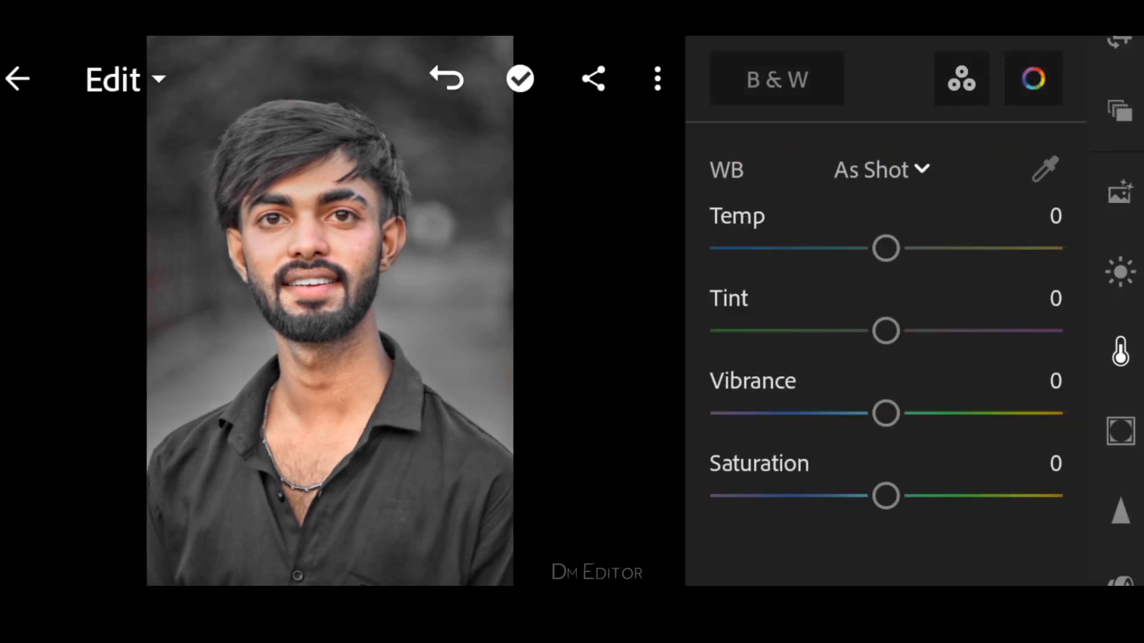
Step: In Effects, soften Clarity to -37 and raise Texture to about 28
{"action": "left_click", "coordinate": [1120, 431]}
{"action": "left_click_drag", "start_coordinate": [1017, 265], "coordinate": [944, 266]}
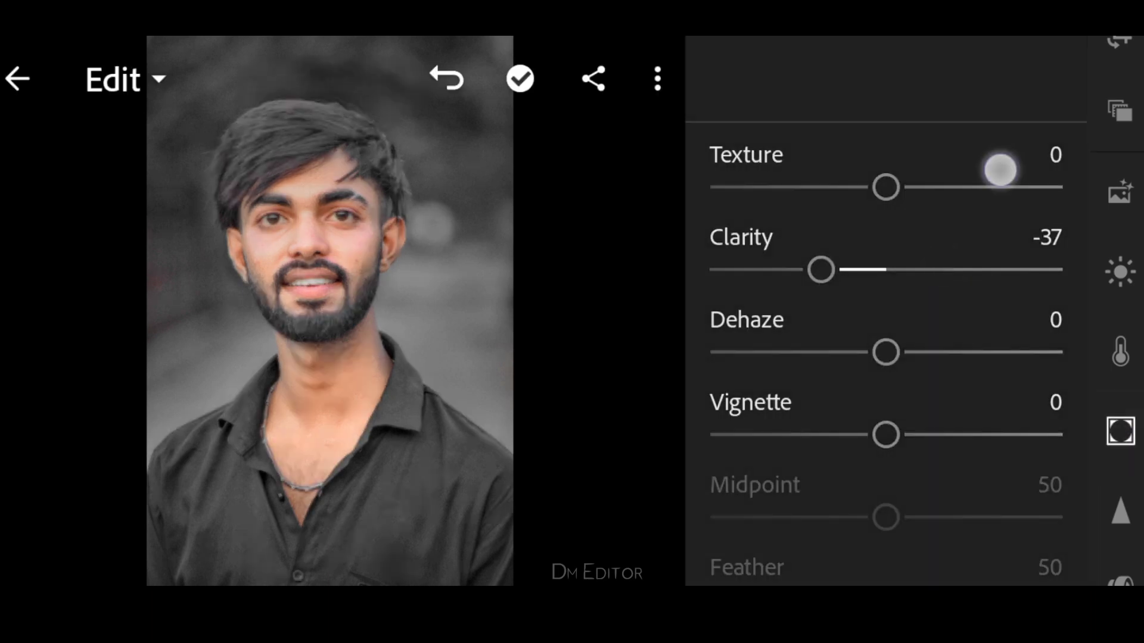
{"action": "left_click_drag", "start_coordinate": [999, 165], "coordinate": [1051, 173]}
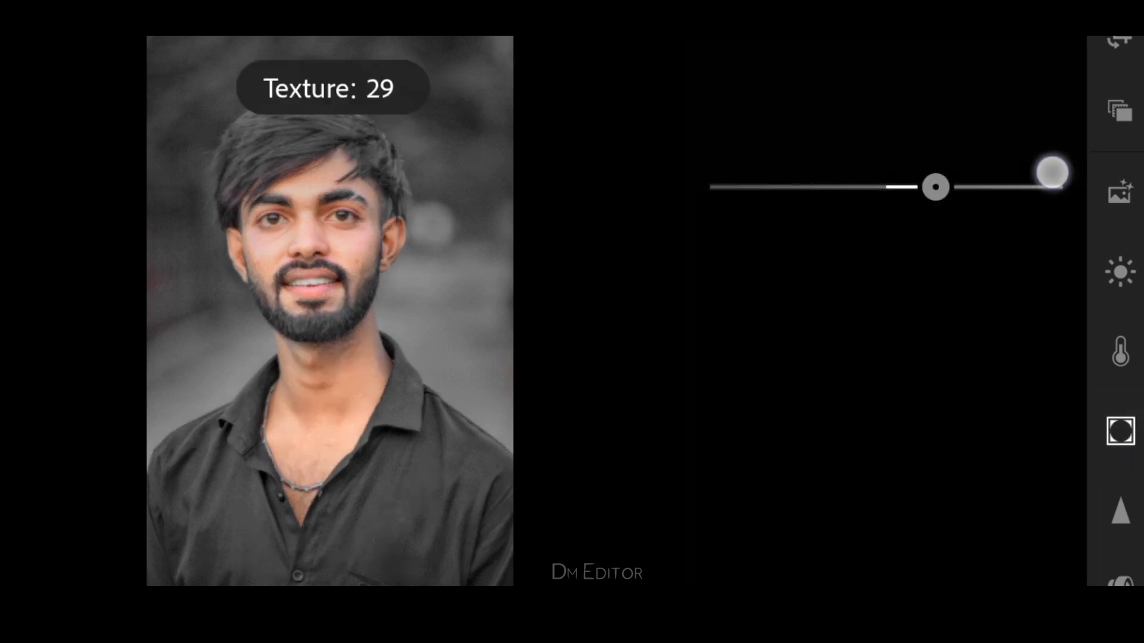
{"action": "scroll", "coordinate": [1051, 172], "scroll_direction": "down", "scroll_amount": 2}
{"action": "left_click_drag", "start_coordinate": [1005, 366], "coordinate": [973, 363]}
Step: Set Detail to Sharpening 70, Masking 21, Noise Reduction 32, Color Noise Reduction 35, Smoothness 100
{"action": "left_click", "coordinate": [1120, 511]}
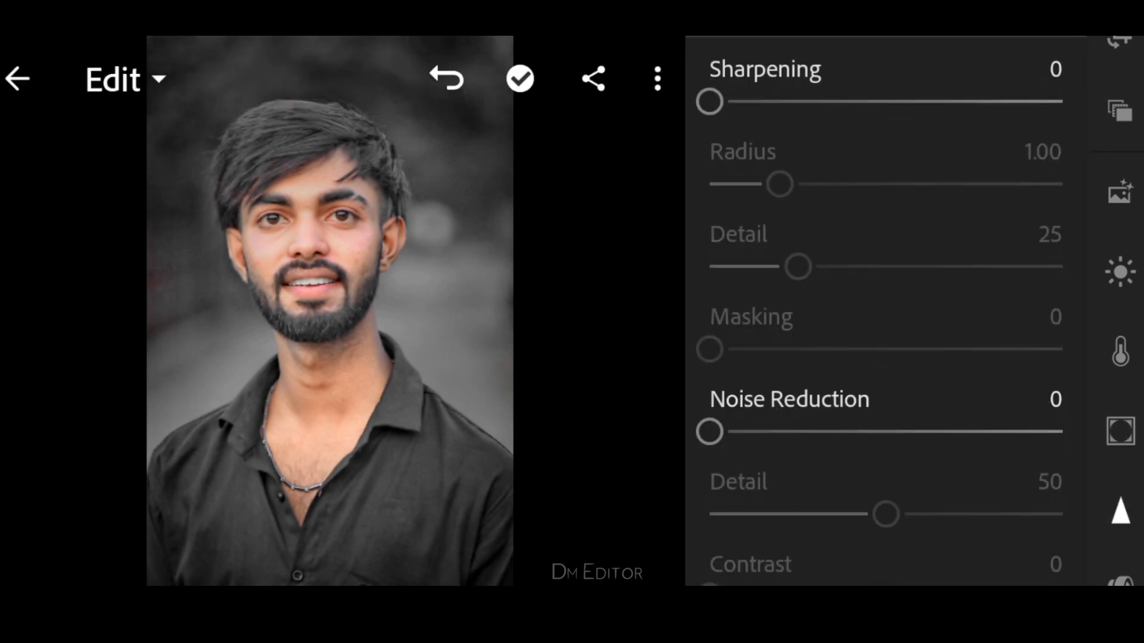
{"action": "left_click_drag", "start_coordinate": [909, 84], "coordinate": [1108, 92]}
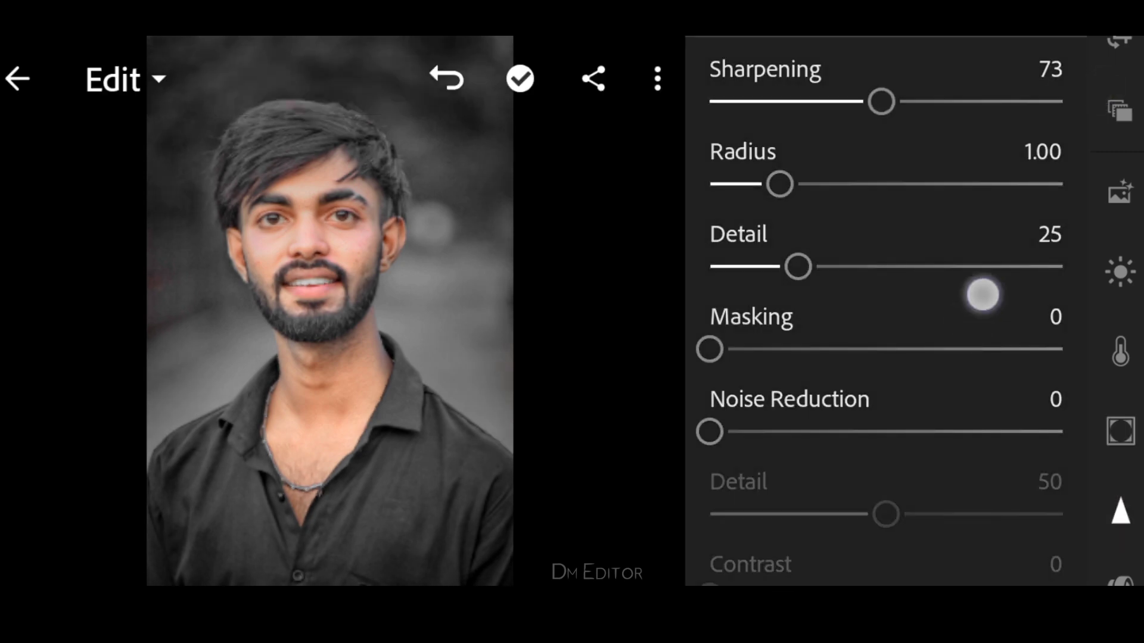
{"action": "left_click_drag", "start_coordinate": [982, 295], "coordinate": [1024, 184]}
{"action": "mouse_move", "coordinate": [1013, 232]}
{"action": "left_mouse_down"}
{"action": "mouse_move", "coordinate": [961, 227]}
{"action": "mouse_move", "coordinate": [980, 237]}
{"action": "mouse_move", "coordinate": [1013, 227]}
{"action": "left_mouse_up"}
{"action": "left_click_drag", "start_coordinate": [1021, 339], "coordinate": [1042, 204]}
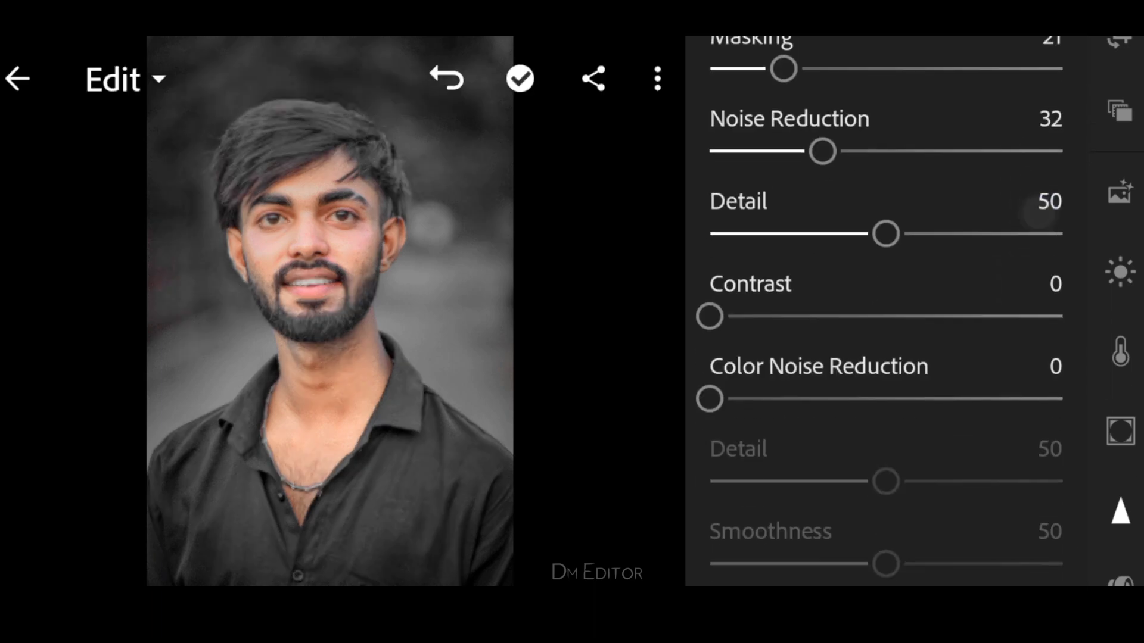
{"action": "left_click_drag", "start_coordinate": [977, 281], "coordinate": [1012, 280]}
{"action": "mouse_move", "coordinate": [860, 393]}
{"action": "left_mouse_down"}
{"action": "mouse_move", "coordinate": [989, 394]}
{"action": "mouse_move", "coordinate": [983, 368]}
{"action": "left_mouse_up"}
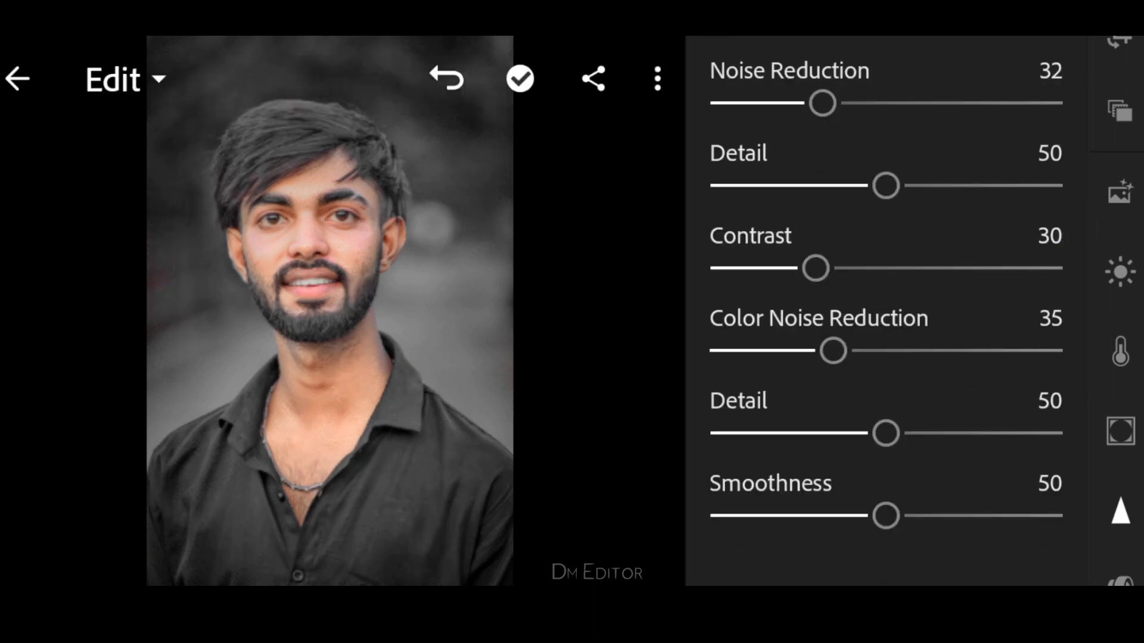
{"action": "left_click_drag", "start_coordinate": [897, 429], "coordinate": [1114, 411]}
{"action": "left_click_drag", "start_coordinate": [886, 516], "coordinate": [1126, 513]}
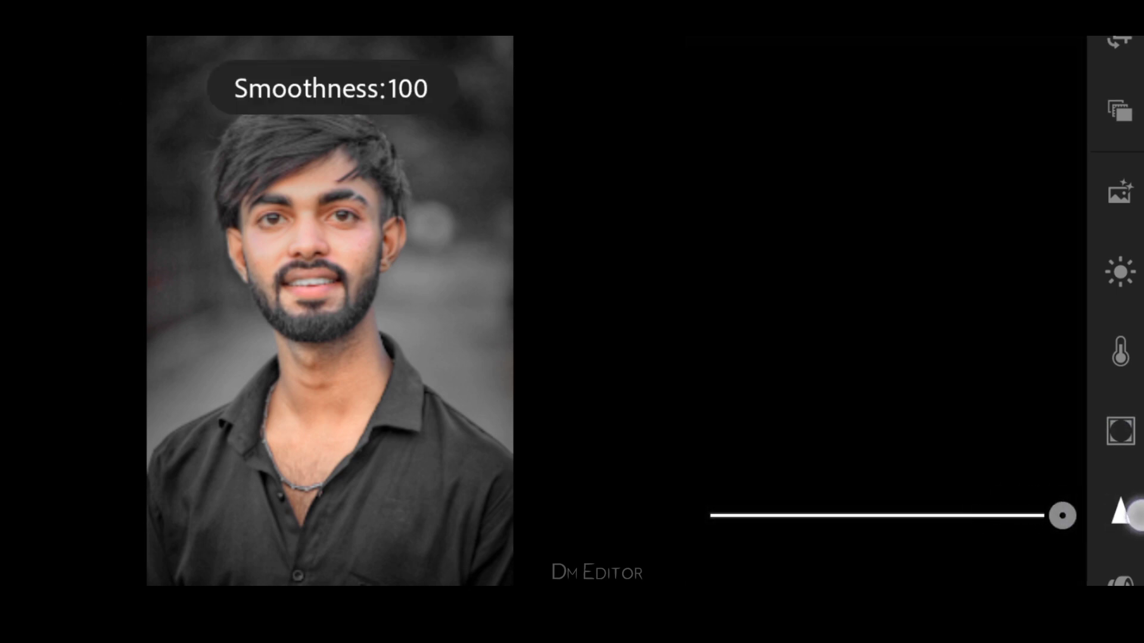
{"action": "left_click_drag", "start_coordinate": [1129, 403], "coordinate": [1126, 226]}
{"action": "left_click", "coordinate": [1121, 432]}
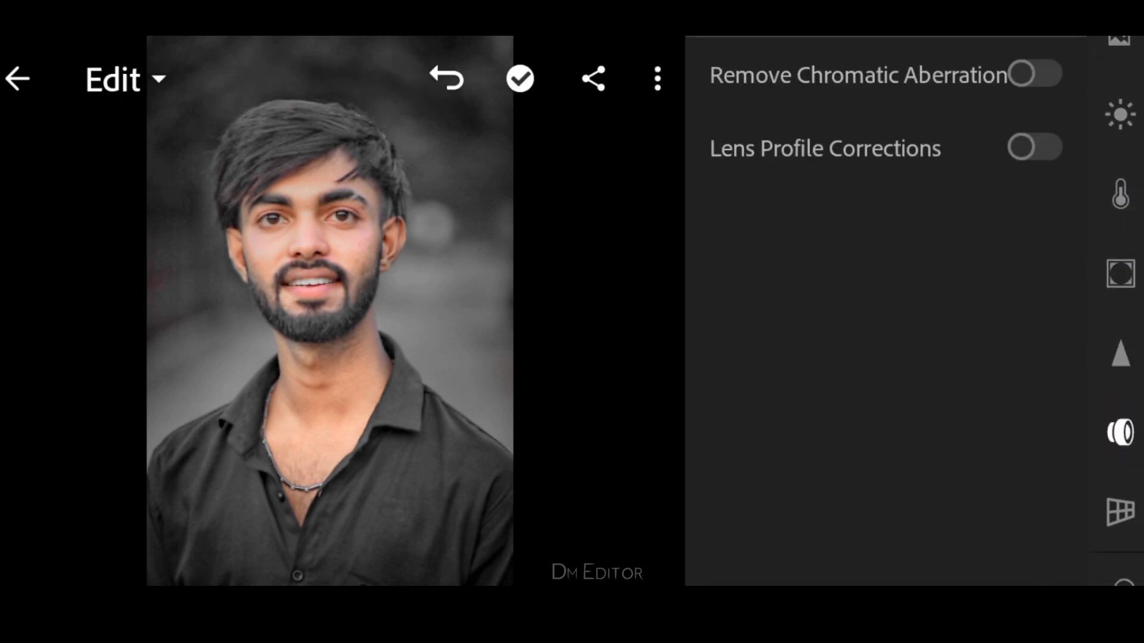
Step: Enable Remove Chromatic Aberration and Lens Profile Corrections, then compare with the original photo
{"action": "left_click", "coordinate": [1036, 74]}
{"action": "left_click", "coordinate": [1034, 147]}
{"action": "left_click", "coordinate": [580, 370]}
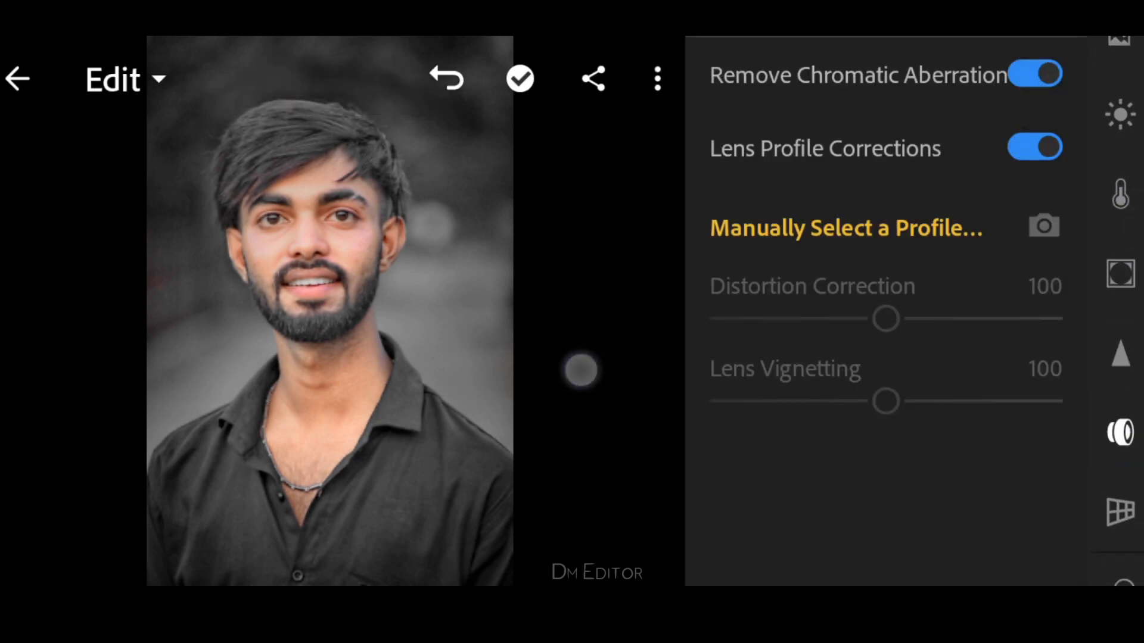
{"action": "left_click", "coordinate": [705, 417]}
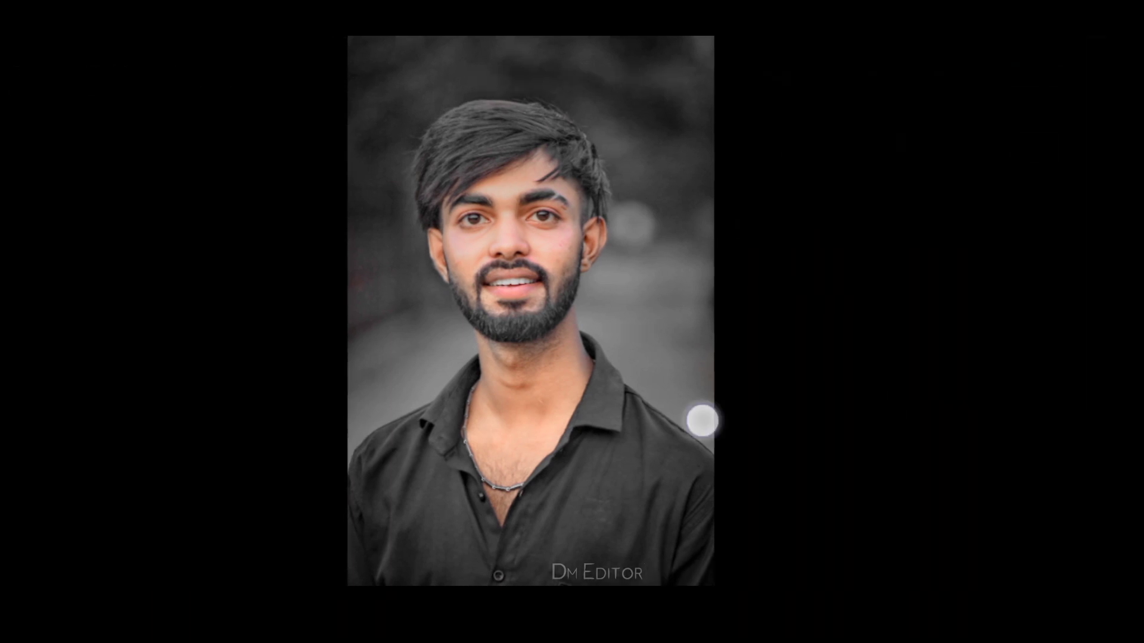
{"action": "left_click", "coordinate": [630, 440]}
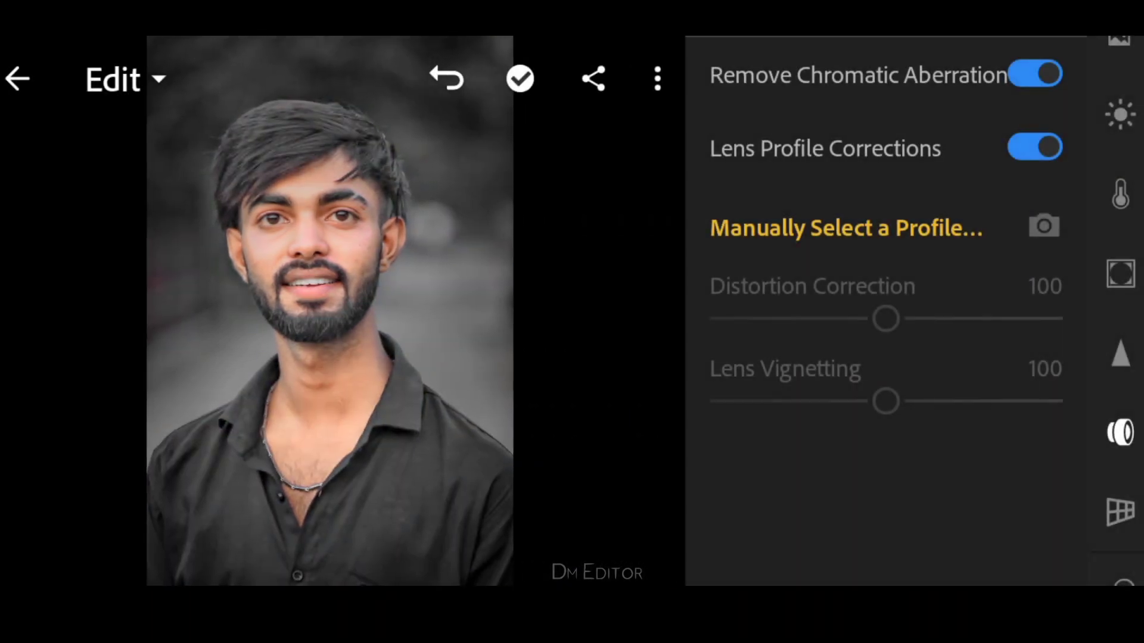
Step: Raise the portrait's Exposure to 0.20EV in the Light panel
{"action": "left_click_drag", "start_coordinate": [1123, 262], "coordinate": [1126, 372]}
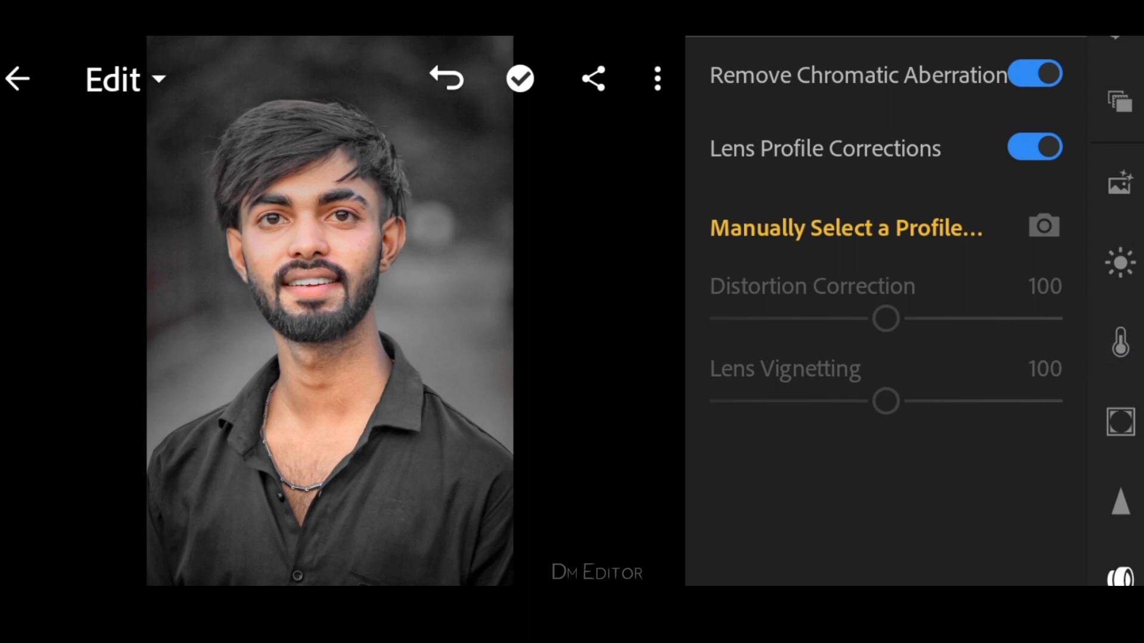
{"action": "left_click", "coordinate": [1120, 260]}
{"action": "left_click_drag", "start_coordinate": [968, 102], "coordinate": [995, 95]}
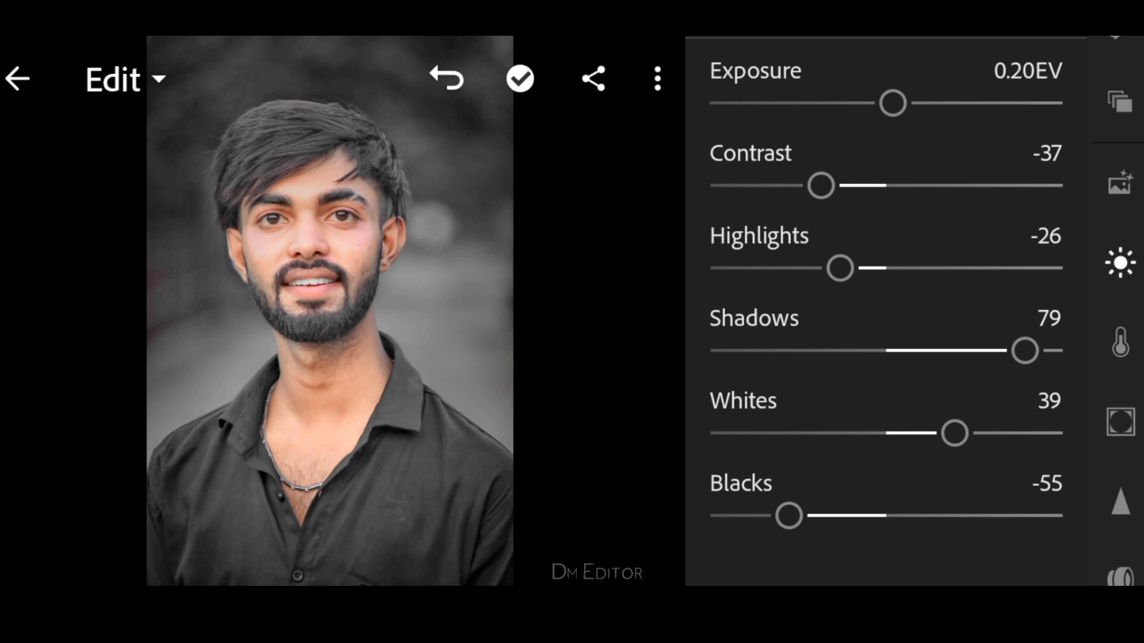
Step: Share the graded portrait via Share to… into Sketchbook
{"action": "left_click", "coordinate": [593, 78]}
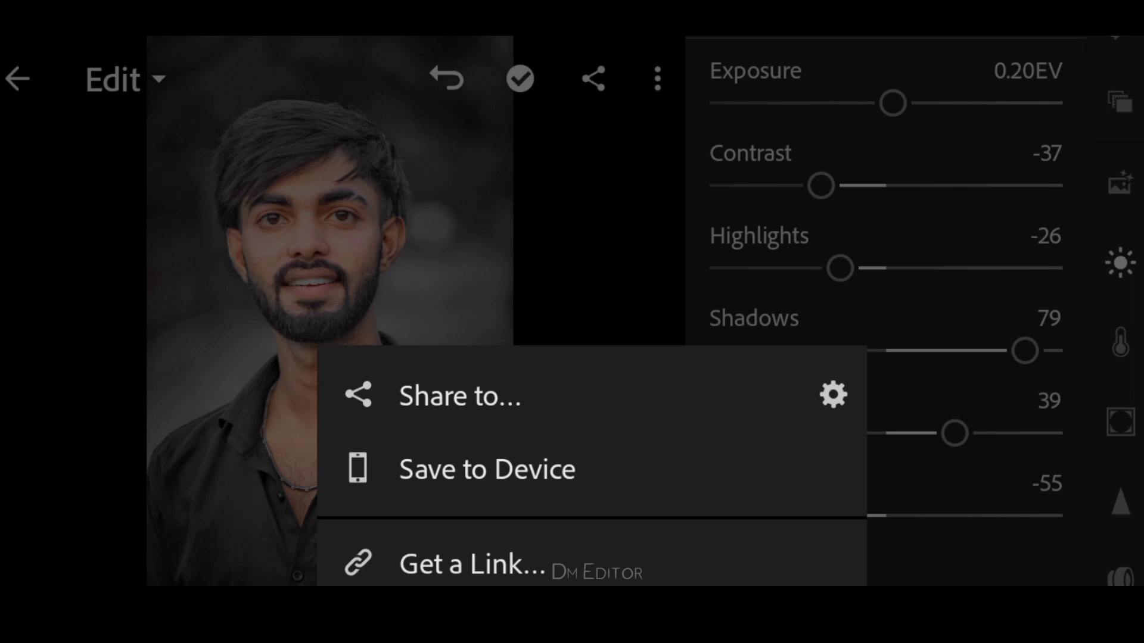
{"action": "left_click", "coordinate": [545, 398]}
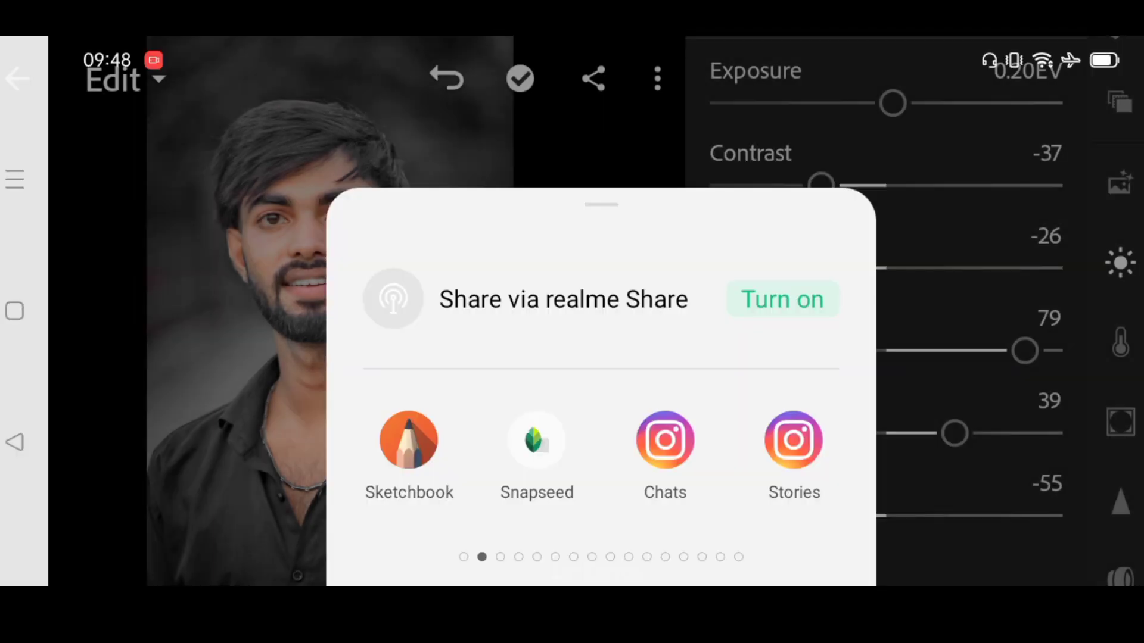
{"action": "left_click", "coordinate": [408, 439]}
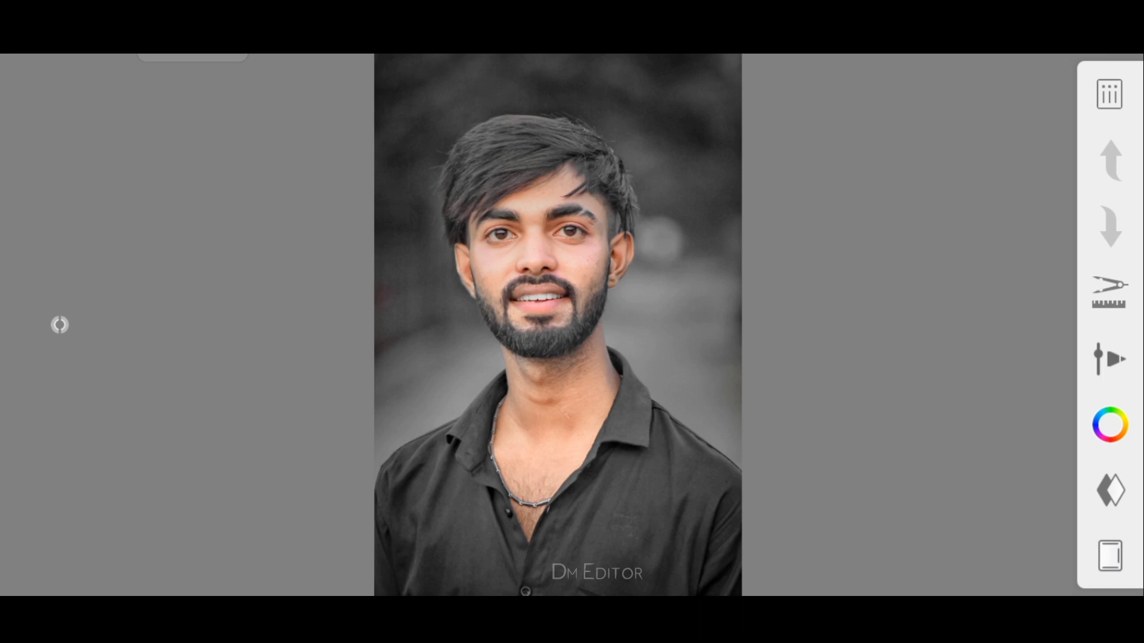
Step: Browse the Smudge brushes, select Airbrush Tapered, and show its size, flow and strength settings
{"action": "left_click", "coordinate": [1109, 359]}
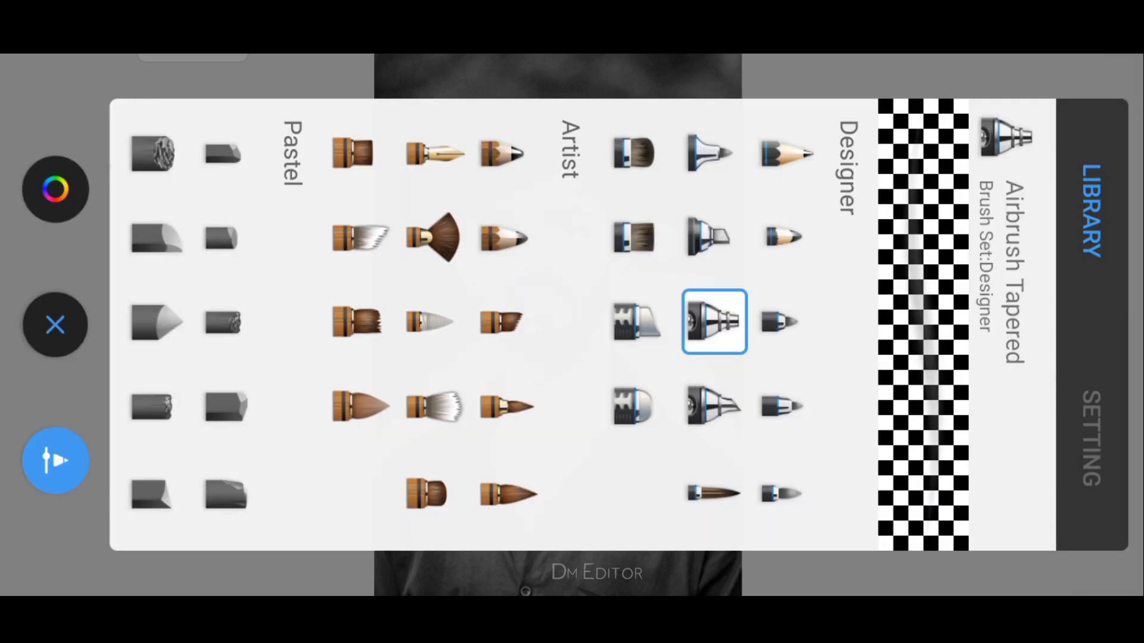
{"action": "left_click_drag", "start_coordinate": [739, 454], "coordinate": [493, 494]}
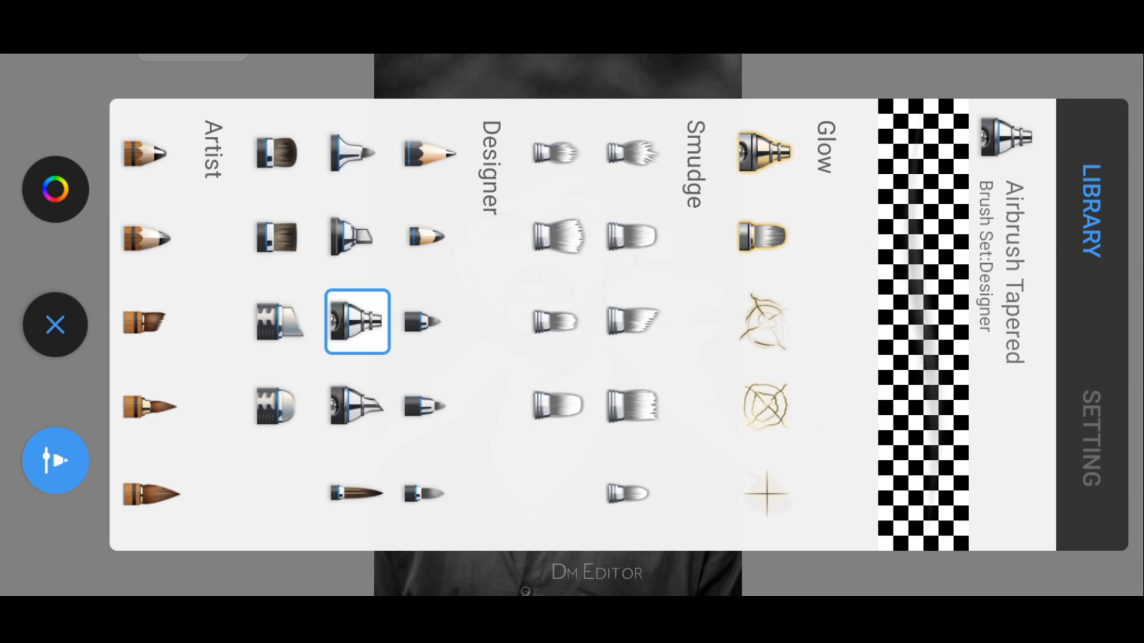
{"action": "left_click", "coordinate": [561, 237]}
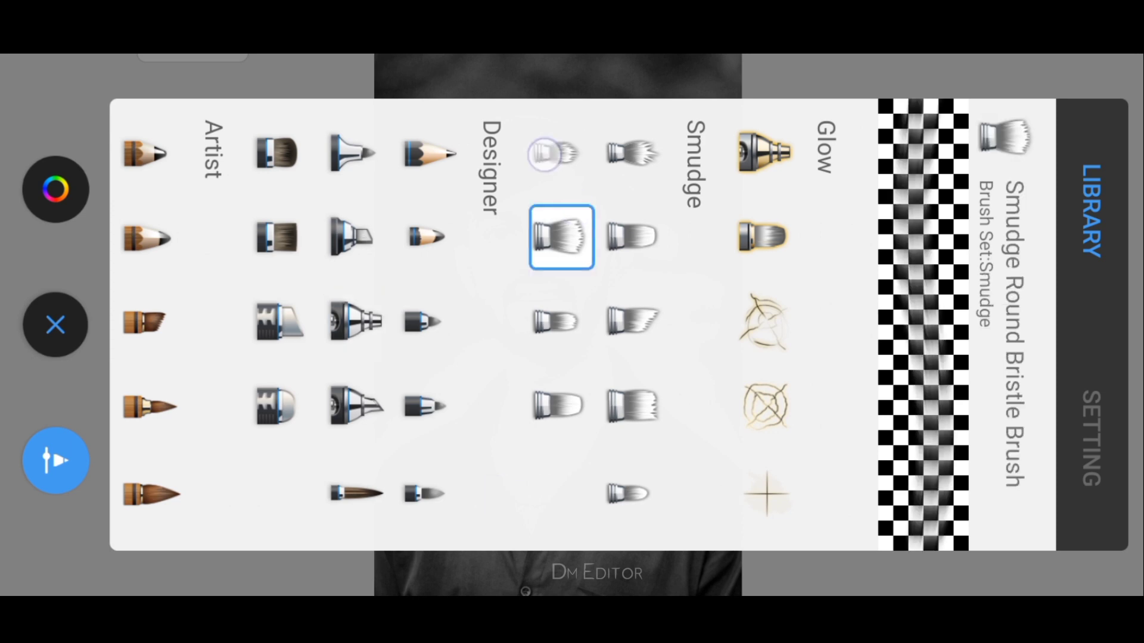
{"action": "left_click", "coordinate": [555, 153]}
{"action": "left_click", "coordinate": [634, 237]}
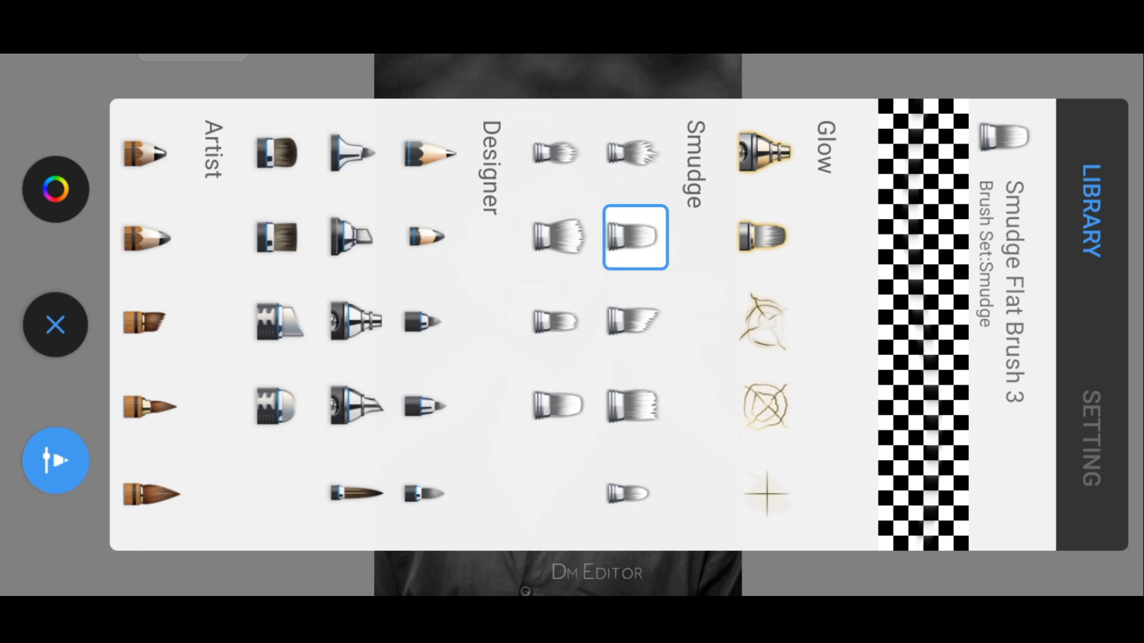
{"action": "left_click_drag", "start_coordinate": [481, 264], "coordinate": [624, 263]}
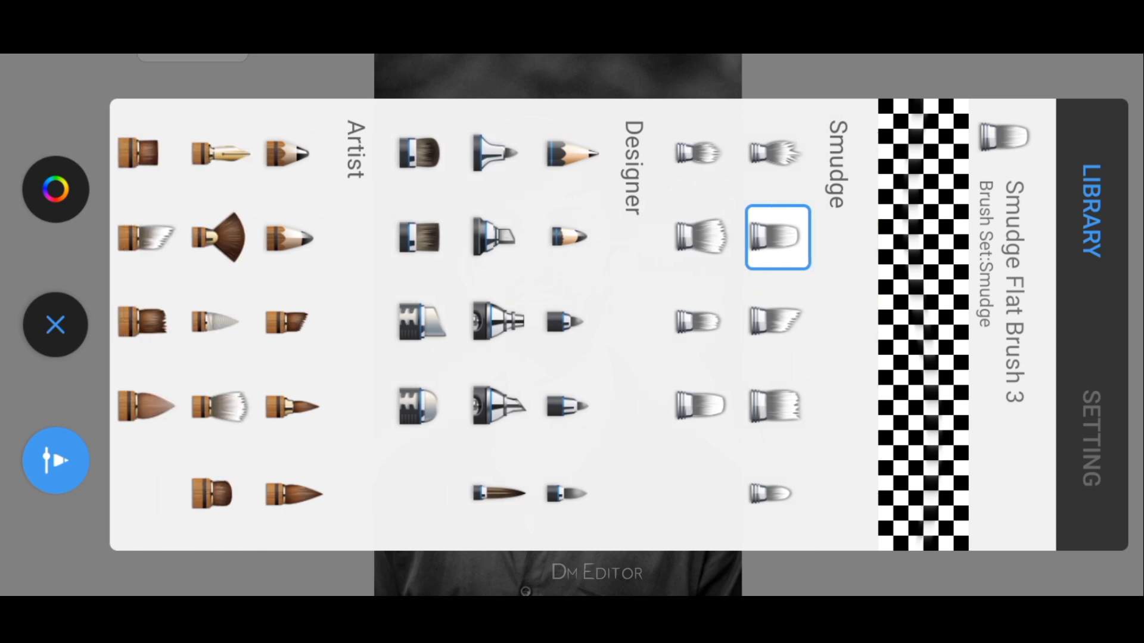
{"action": "left_click", "coordinate": [506, 310]}
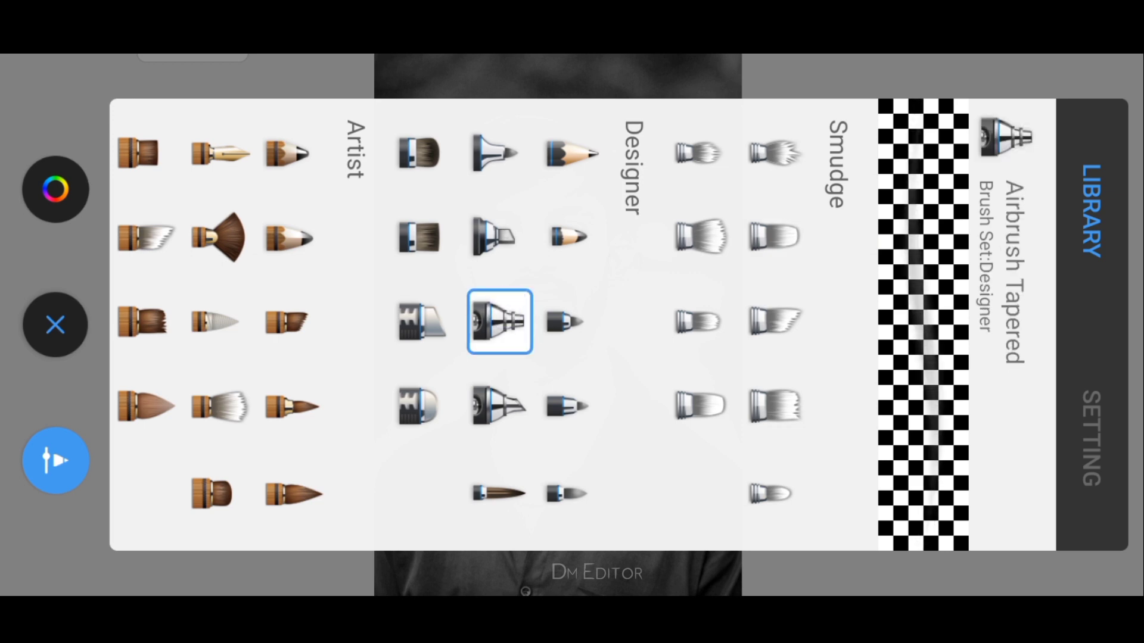
{"action": "left_click", "coordinate": [1091, 441]}
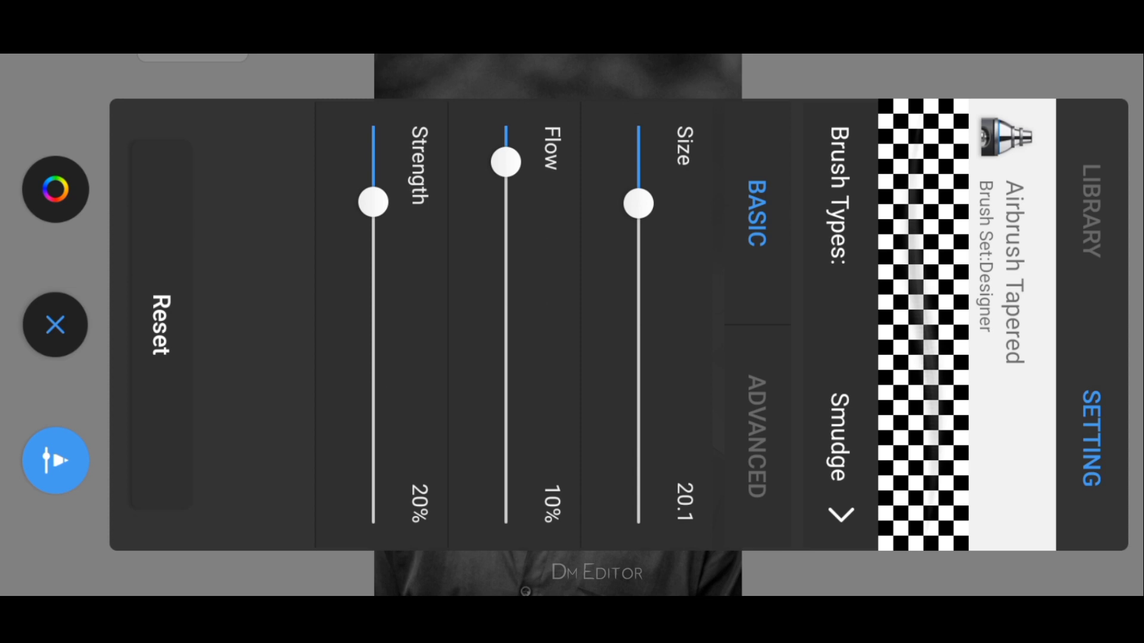
Step: Keep Smudge as the brush type and enlarge Airbrush Tapered's size to about 29
{"action": "left_click", "coordinate": [840, 440]}
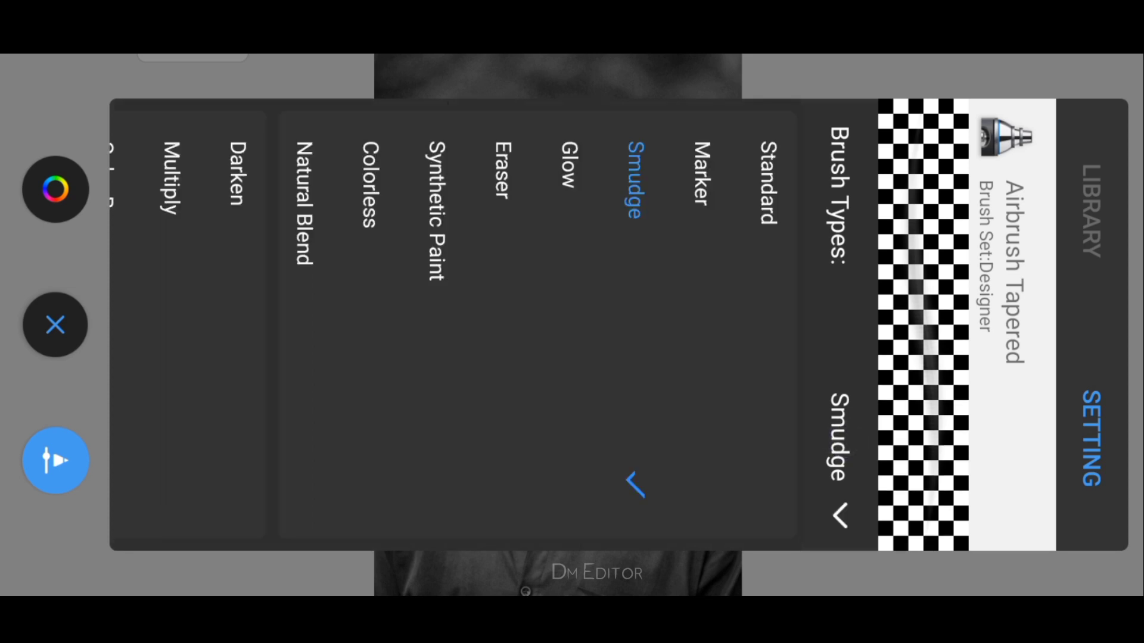
{"action": "left_click", "coordinate": [651, 249]}
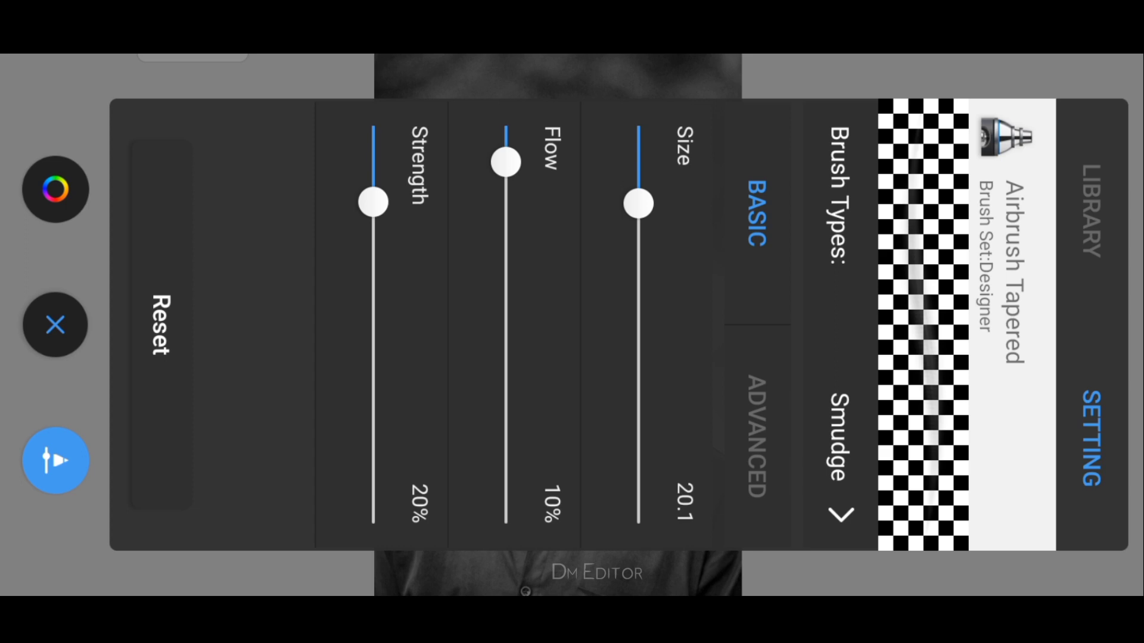
{"action": "left_click_drag", "start_coordinate": [638, 204], "coordinate": [638, 248]}
Step: Zoom into the face and smudge the forehead skin smooth
{"action": "left_click", "coordinate": [832, 560]}
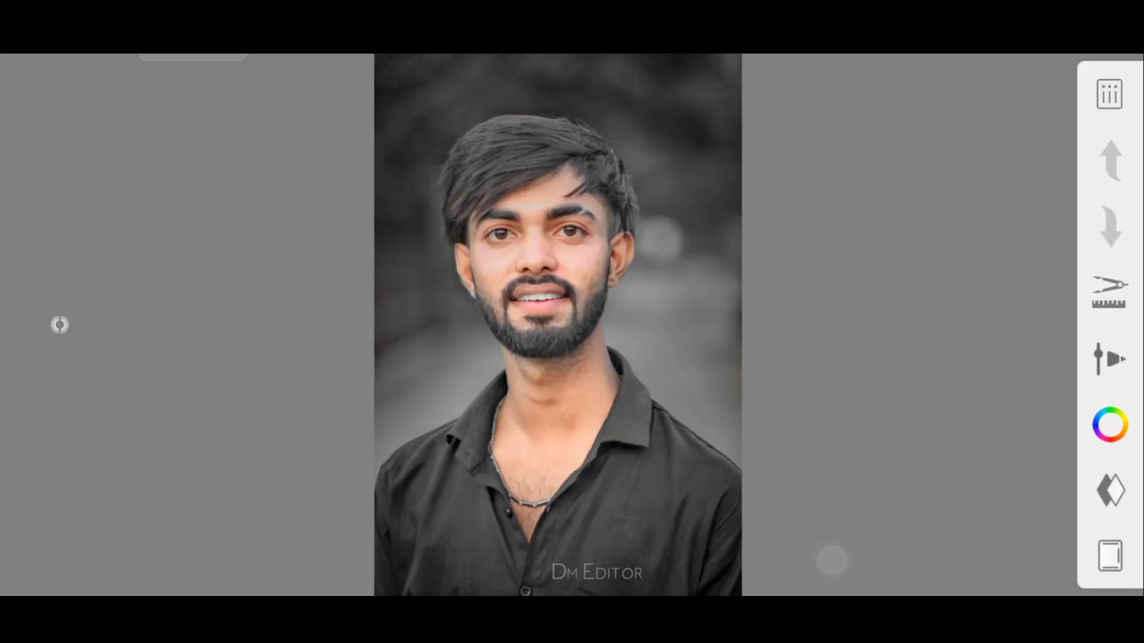
{"action": "scroll", "coordinate": [691, 319], "scroll_direction": "up", "scroll_amount": 3}
{"action": "scroll", "coordinate": [690, 318], "scroll_direction": "up", "scroll_amount": 1}
{"action": "scroll", "coordinate": [713, 297], "scroll_direction": "up", "scroll_amount": 2}
{"action": "scroll", "coordinate": [716, 343], "scroll_direction": "up", "scroll_amount": 3}
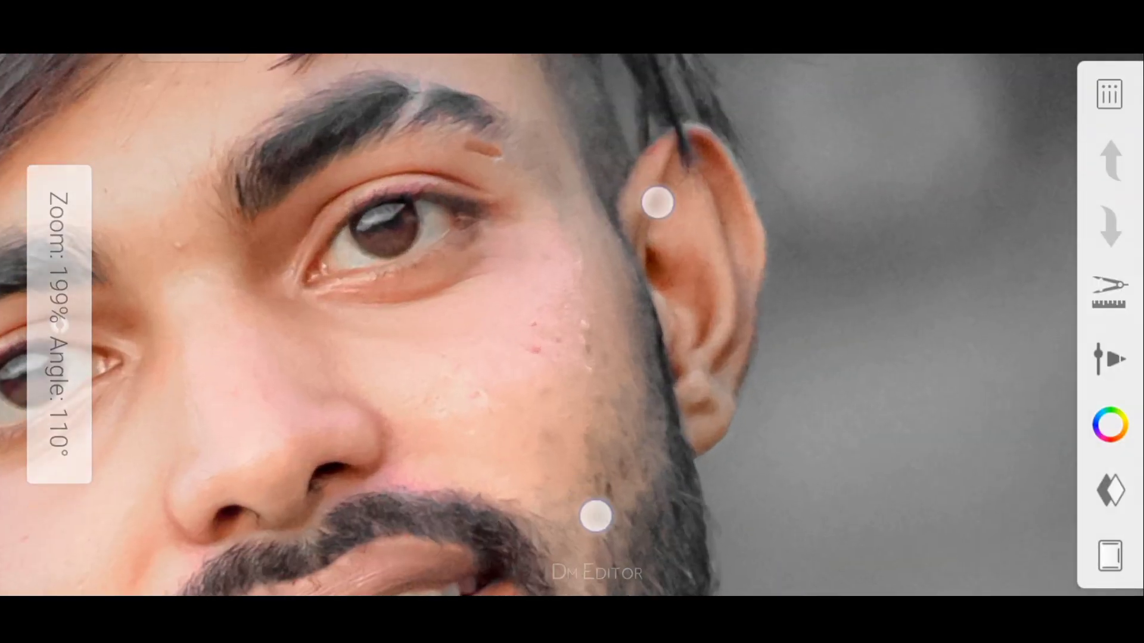
{"action": "scroll", "coordinate": [626, 357], "scroll_direction": "up", "scroll_amount": 2}
{"action": "scroll", "coordinate": [624, 360], "scroll_direction": "up", "scroll_amount": 2}
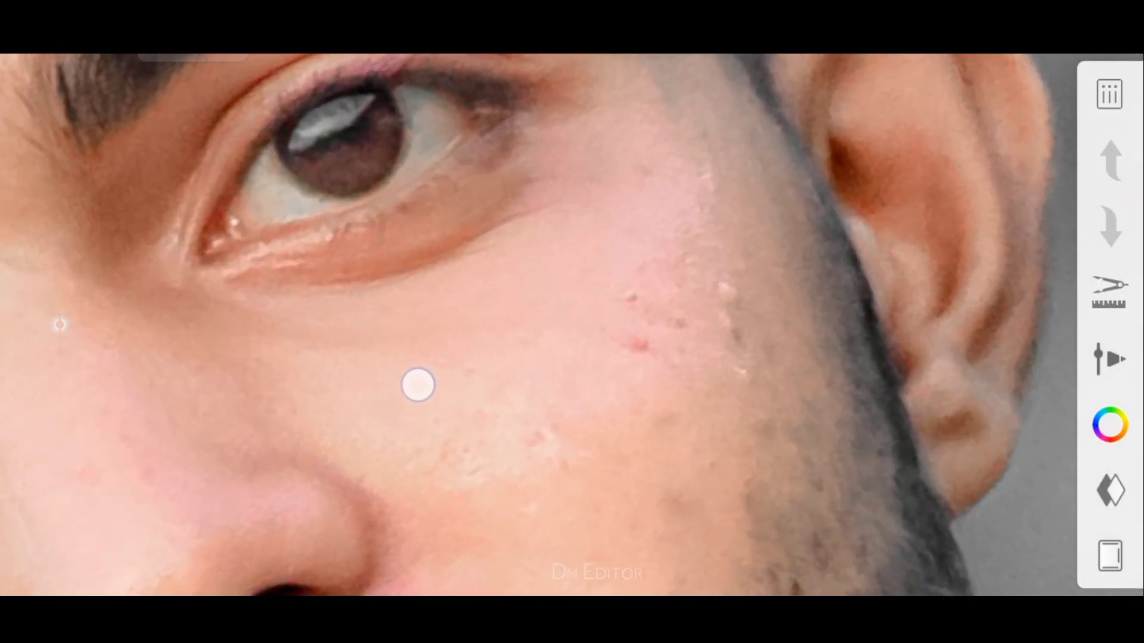
{"action": "scroll", "coordinate": [577, 369], "scroll_direction": "down", "scroll_amount": 3}
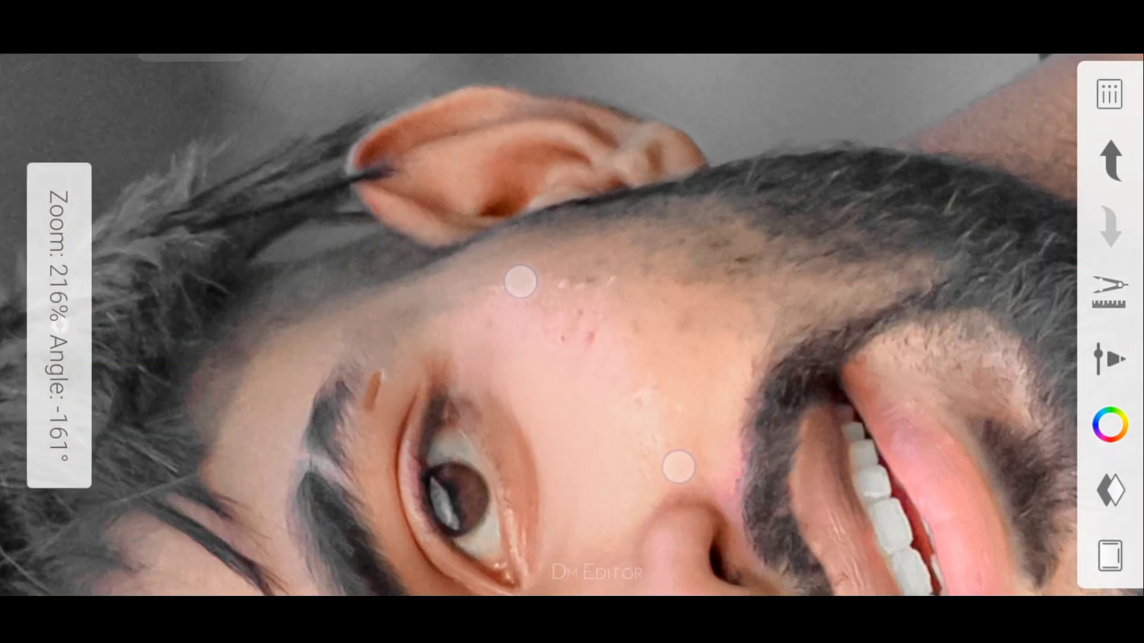
{"action": "scroll", "coordinate": [579, 348], "scroll_direction": "up", "scroll_amount": 2}
{"action": "scroll", "coordinate": [579, 349], "scroll_direction": "up", "scroll_amount": 3}
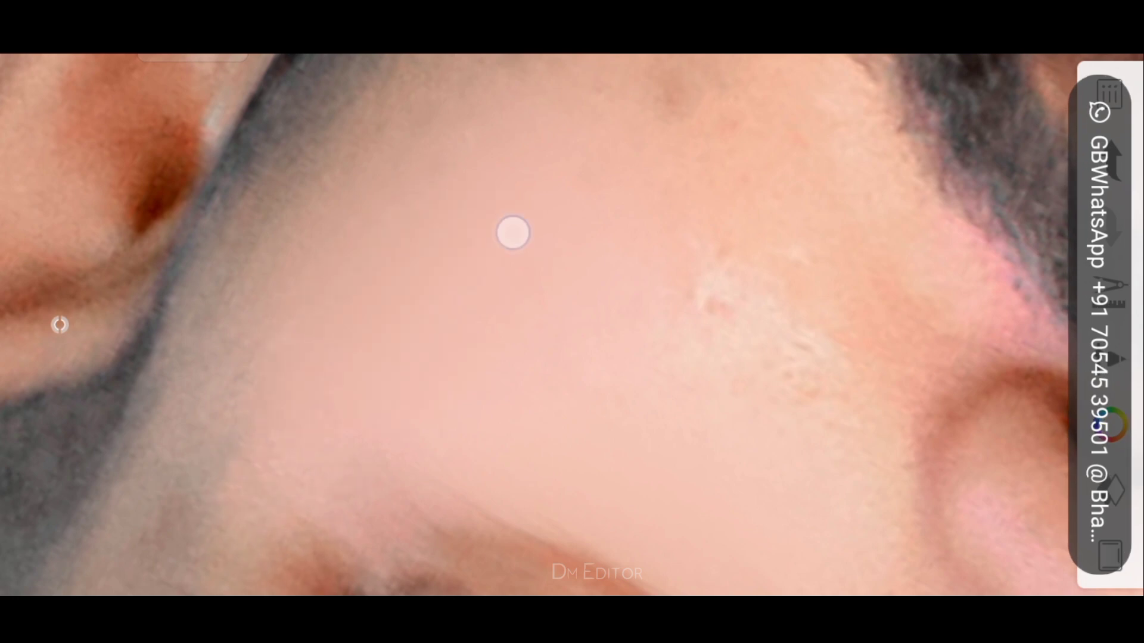
{"action": "scroll", "coordinate": [500, 403], "scroll_direction": "down", "scroll_amount": 2}
{"action": "scroll", "coordinate": [501, 404], "scroll_direction": "up", "scroll_amount": 3}
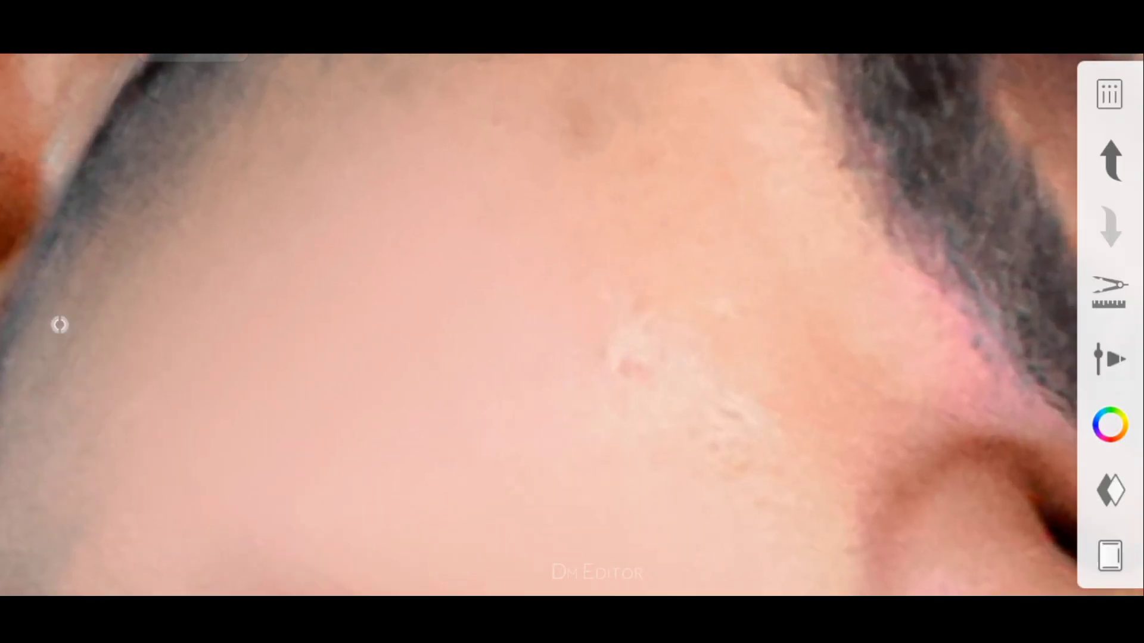
{"action": "scroll", "coordinate": [753, 389], "scroll_direction": "up", "scroll_amount": 1}
{"action": "scroll", "coordinate": [753, 389], "scroll_direction": "down", "scroll_amount": 1}
{"action": "left_click_drag", "start_coordinate": [676, 199], "coordinate": [287, 453]}
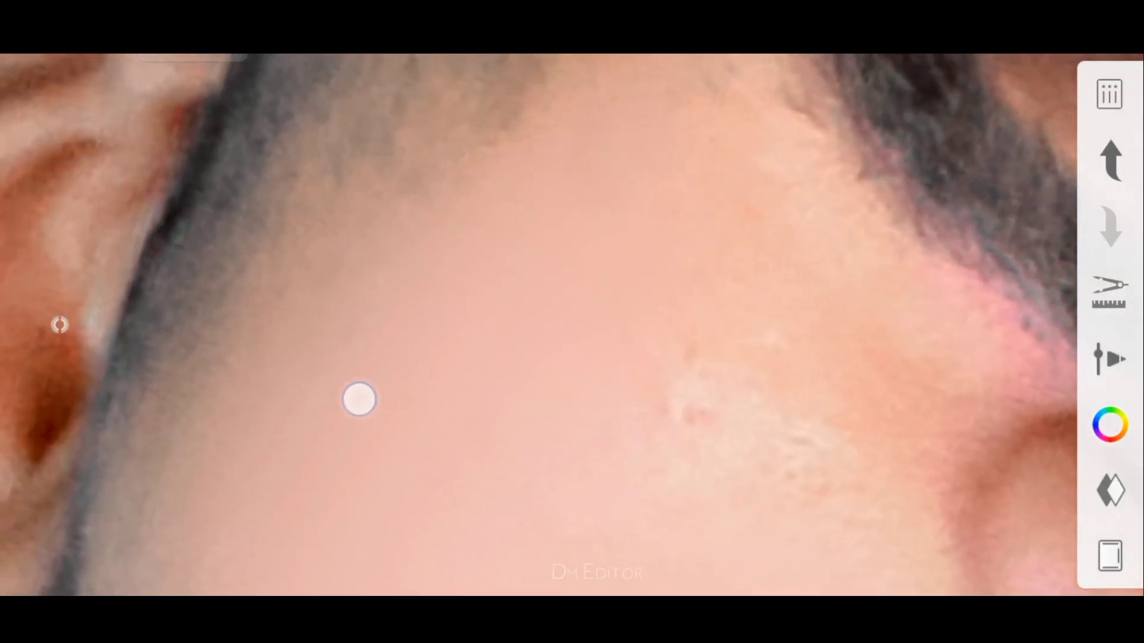
Step: Smooth the cheek skin beside the nose and just under the eye
{"action": "scroll", "coordinate": [560, 441], "scroll_direction": "down", "scroll_amount": 3}
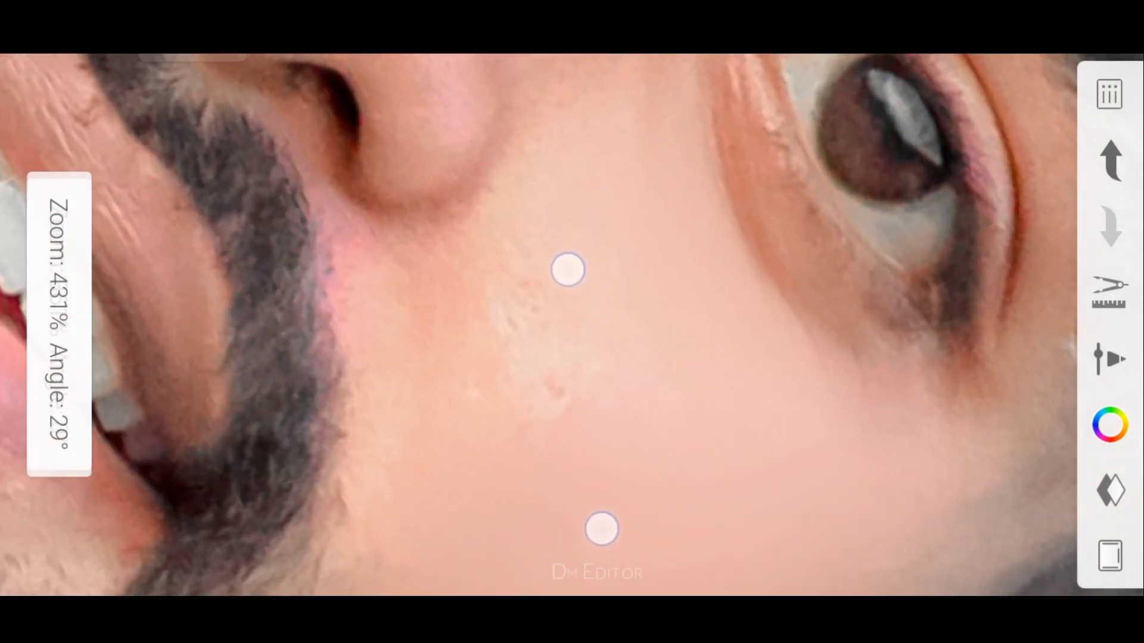
{"action": "scroll", "coordinate": [583, 398], "scroll_direction": "up", "scroll_amount": 3}
{"action": "left_click_drag", "start_coordinate": [594, 257], "coordinate": [599, 152]}
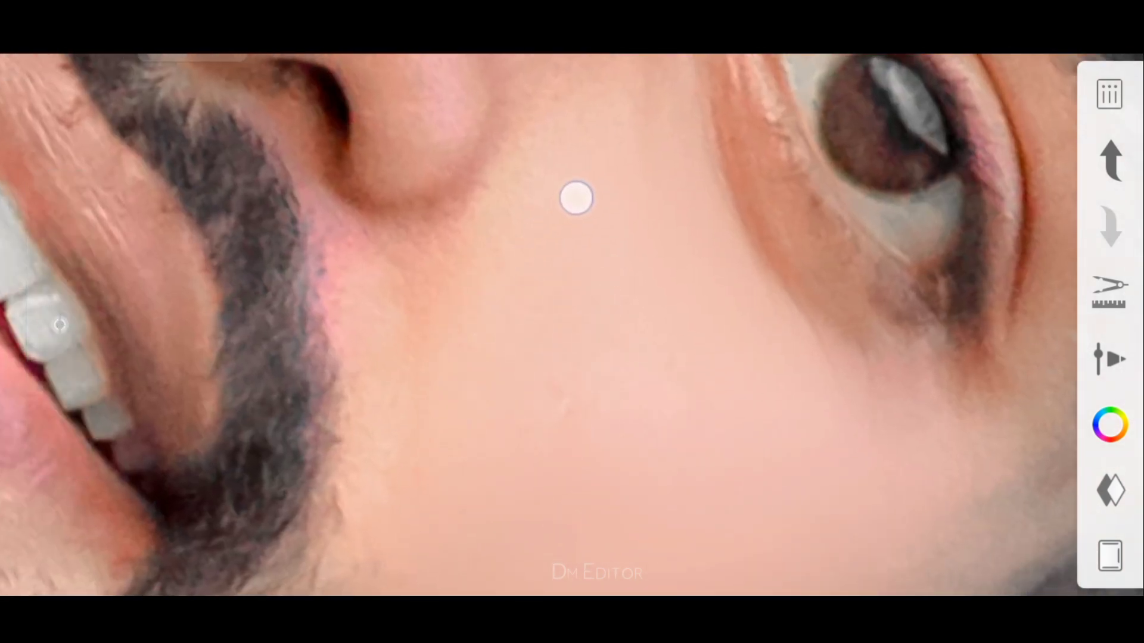
{"action": "scroll", "coordinate": [596, 328], "scroll_direction": "down", "scroll_amount": 3}
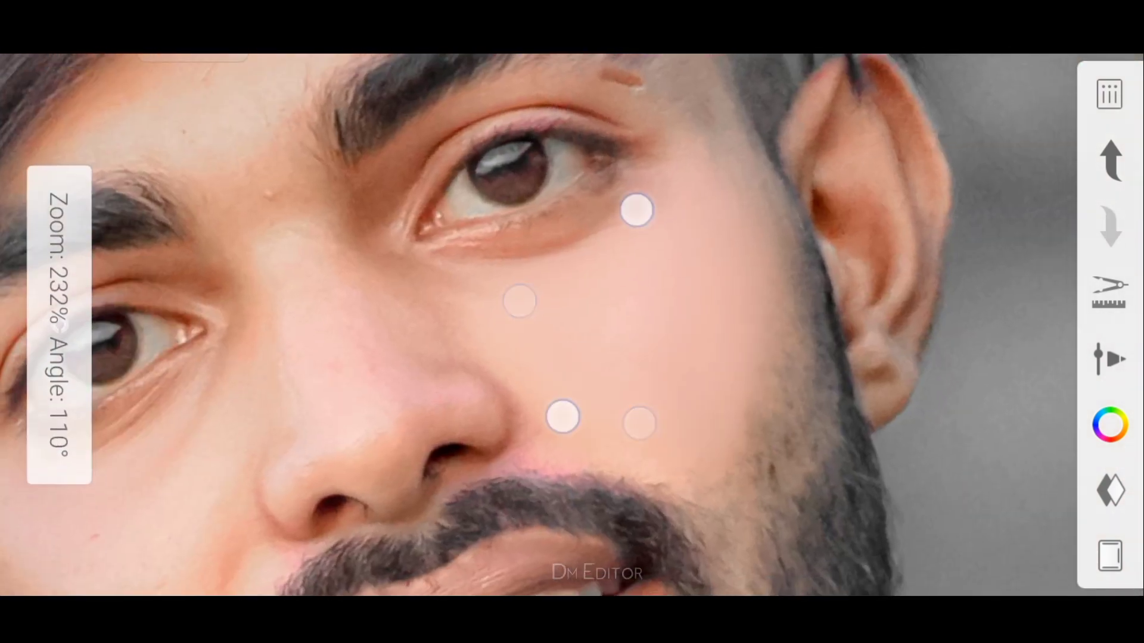
{"action": "scroll", "coordinate": [610, 328], "scroll_direction": "up", "scroll_amount": 3}
{"action": "scroll", "coordinate": [611, 327], "scroll_direction": "up", "scroll_amount": 1}
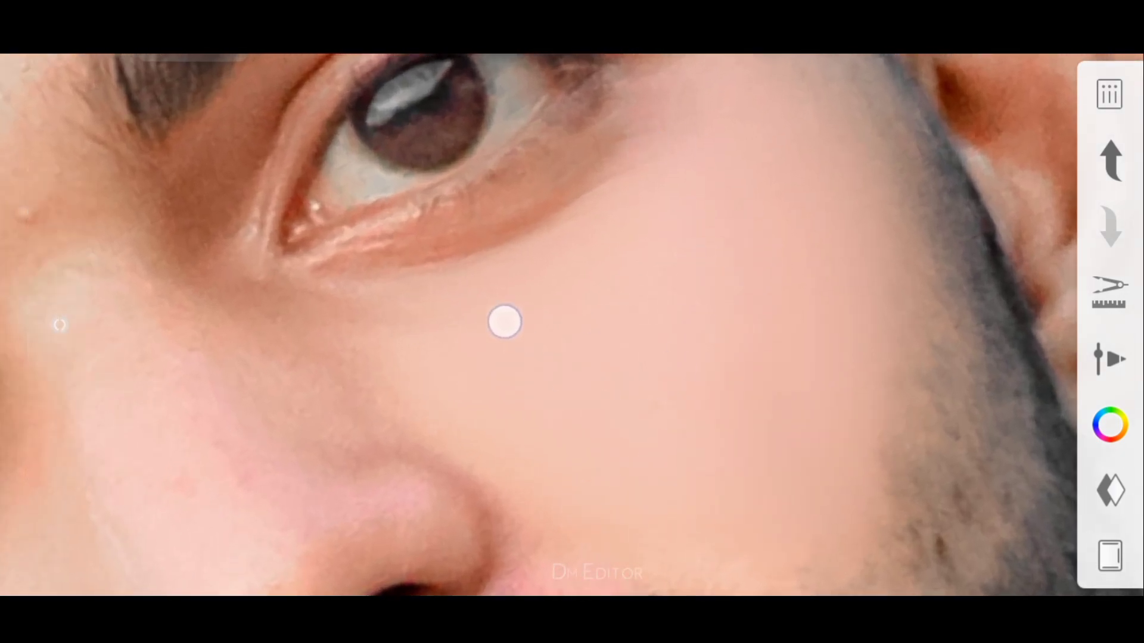
{"action": "left_click_drag", "start_coordinate": [544, 371], "coordinate": [431, 293]}
{"action": "scroll", "coordinate": [530, 393], "scroll_direction": "down", "scroll_amount": 2}
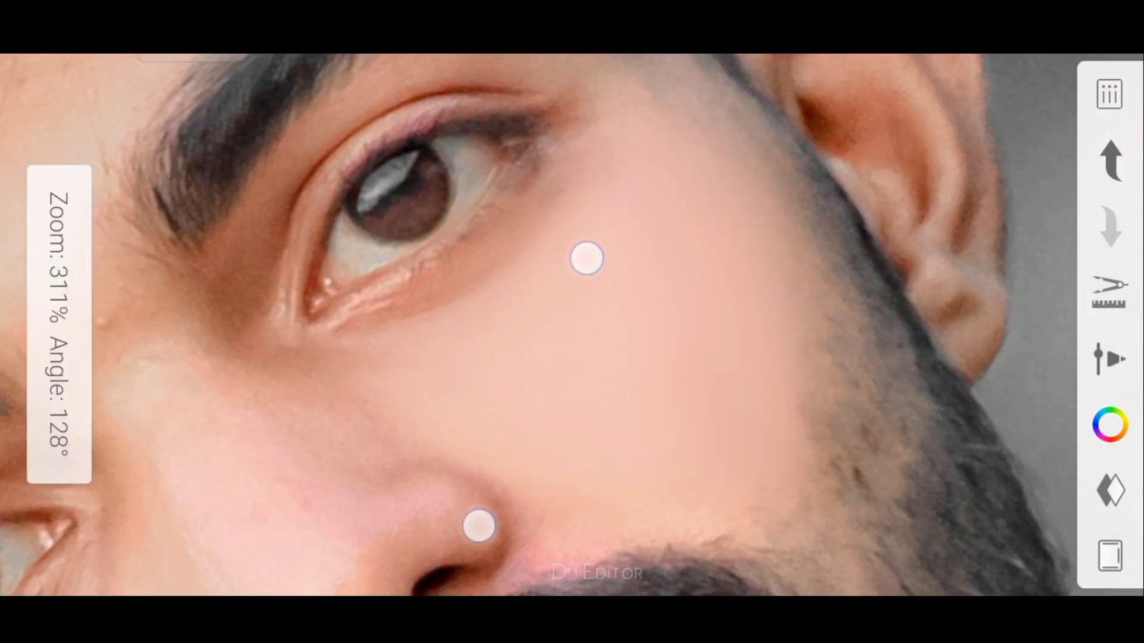
{"action": "scroll", "coordinate": [536, 376], "scroll_direction": "down", "scroll_amount": 2}
{"action": "scroll", "coordinate": [539, 375], "scroll_direction": "up", "scroll_amount": 3}
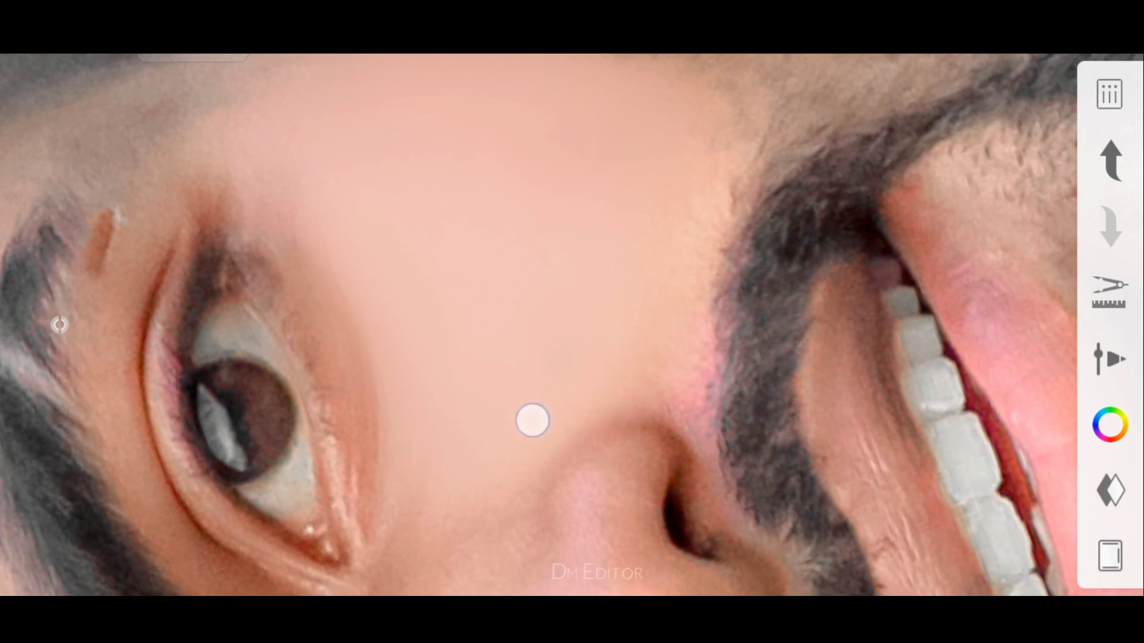
{"action": "scroll", "coordinate": [572, 316], "scroll_direction": "up", "scroll_amount": 1}
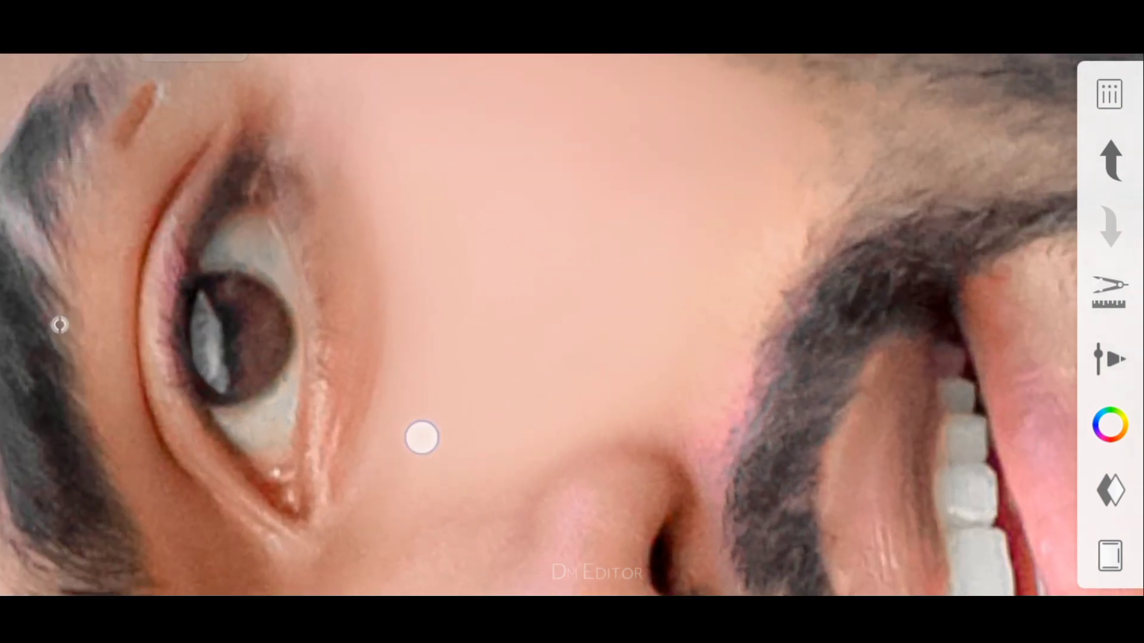
{"action": "scroll", "coordinate": [566, 367], "scroll_direction": "down", "scroll_amount": 3}
{"action": "scroll", "coordinate": [530, 358], "scroll_direction": "down", "scroll_amount": 1}
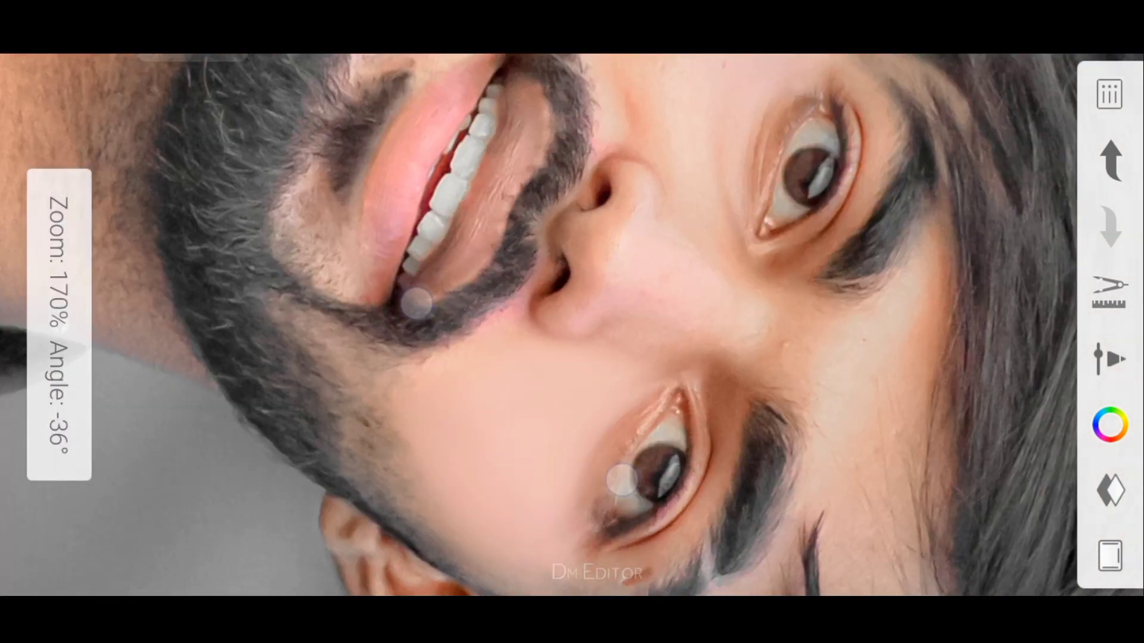
{"action": "scroll", "coordinate": [621, 382], "scroll_direction": "down", "scroll_amount": 2}
{"action": "scroll", "coordinate": [621, 383], "scroll_direction": "up", "scroll_amount": 2}
{"action": "scroll", "coordinate": [642, 302], "scroll_direction": "up", "scroll_amount": 1}
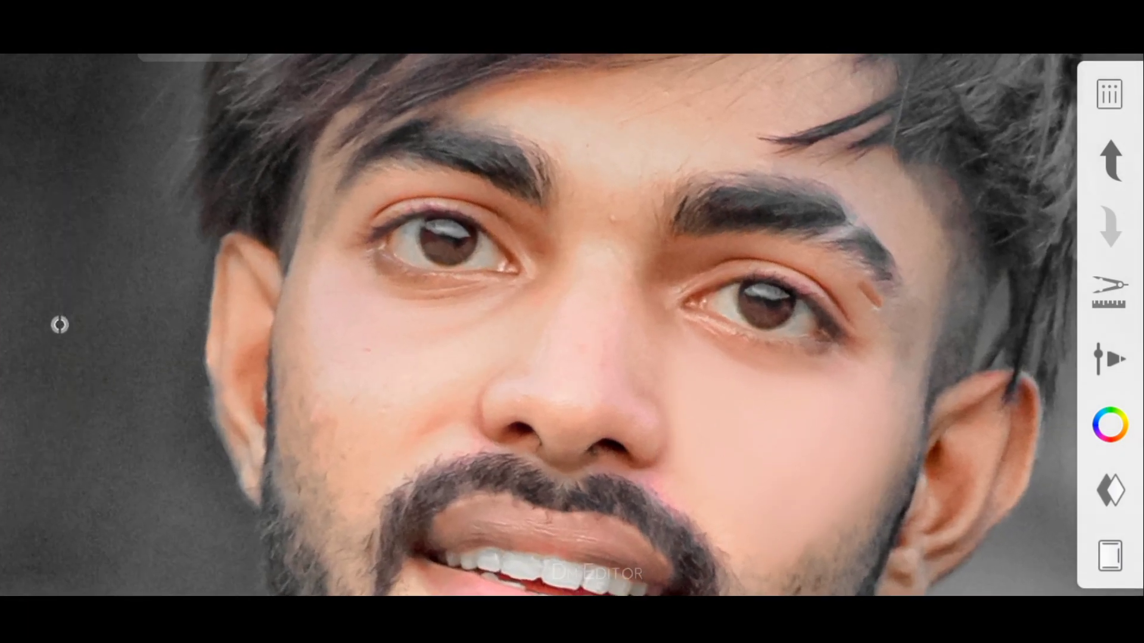
Step: Smudge the cheek below the right eye smooth
{"action": "scroll", "coordinate": [792, 314], "scroll_direction": "up", "scroll_amount": 2}
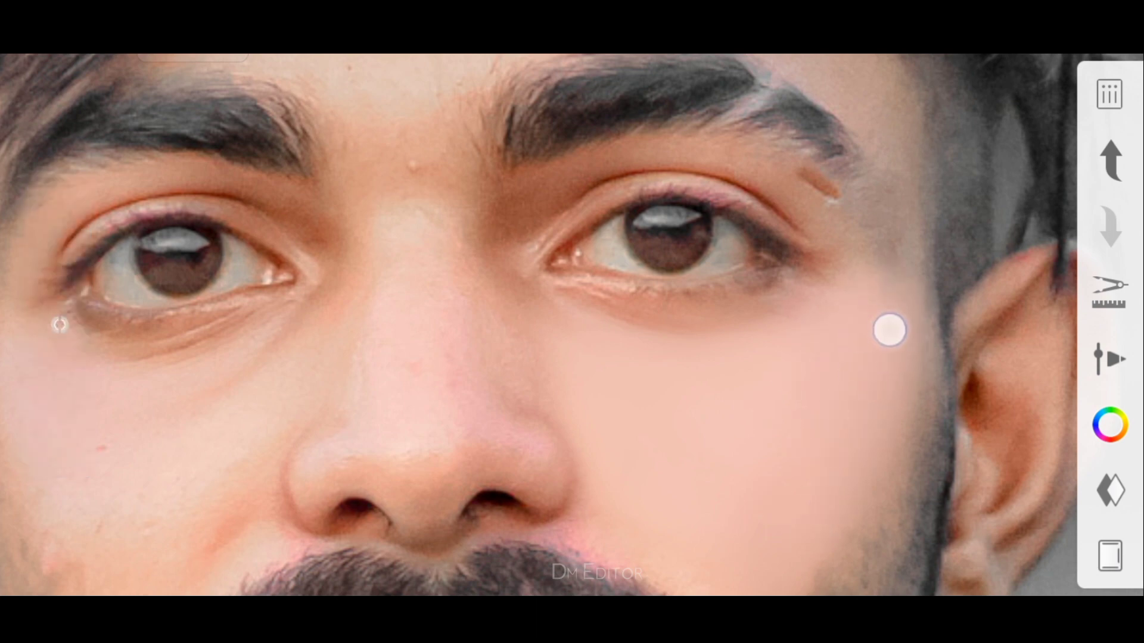
{"action": "scroll", "coordinate": [795, 383], "scroll_direction": "down", "scroll_amount": 2}
{"action": "mouse_move", "coordinate": [836, 415]}
{"action": "left_mouse_down"}
{"action": "mouse_move", "coordinate": [848, 393]}
{"action": "mouse_move", "coordinate": [686, 473]}
{"action": "mouse_move", "coordinate": [855, 354]}
{"action": "left_mouse_up"}
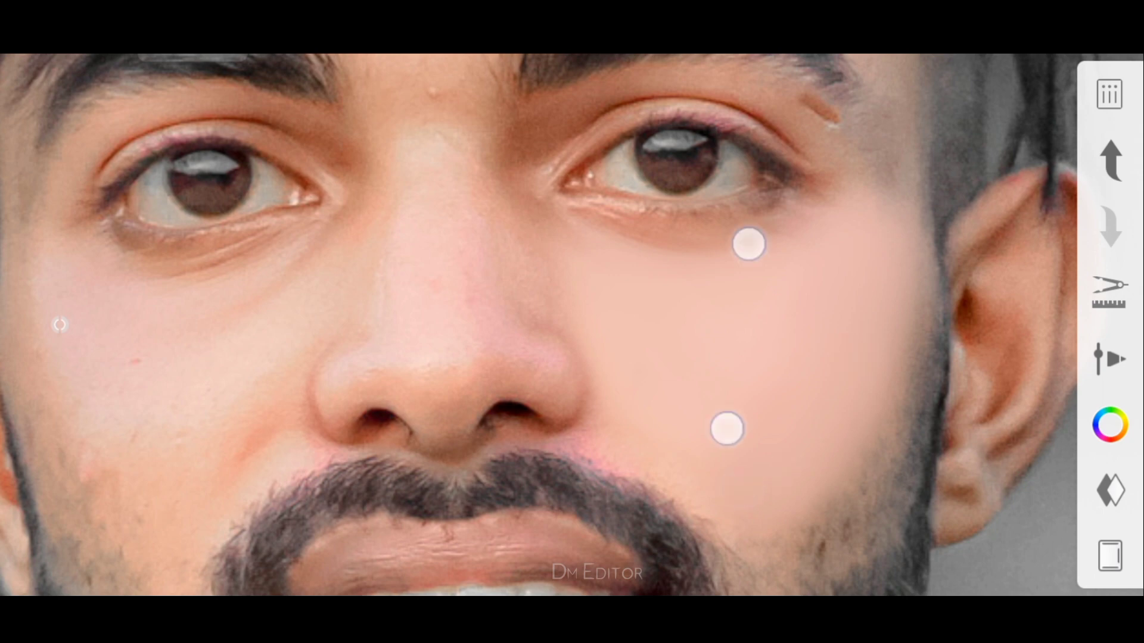
{"action": "scroll", "coordinate": [738, 335], "scroll_direction": "up", "scroll_amount": 1}
{"action": "scroll", "coordinate": [737, 334], "scroll_direction": "up", "scroll_amount": 2}
{"action": "scroll", "coordinate": [715, 381], "scroll_direction": "up", "scroll_amount": 2}
{"action": "scroll", "coordinate": [716, 380], "scroll_direction": "up", "scroll_amount": 3}
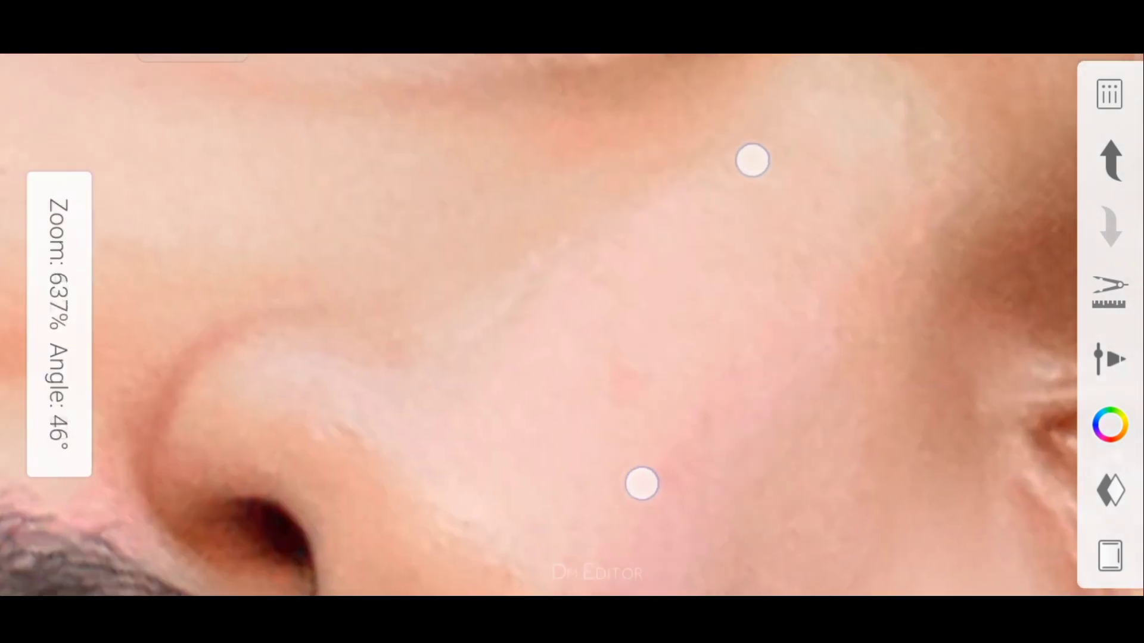
{"action": "scroll", "coordinate": [696, 321], "scroll_direction": "up", "scroll_amount": 2}
{"action": "scroll", "coordinate": [680, 317], "scroll_direction": "up", "scroll_amount": 1}
{"action": "scroll", "coordinate": [676, 318], "scroll_direction": "up", "scroll_amount": 1}
{"action": "scroll", "coordinate": [677, 324], "scroll_direction": "down", "scroll_amount": 2}
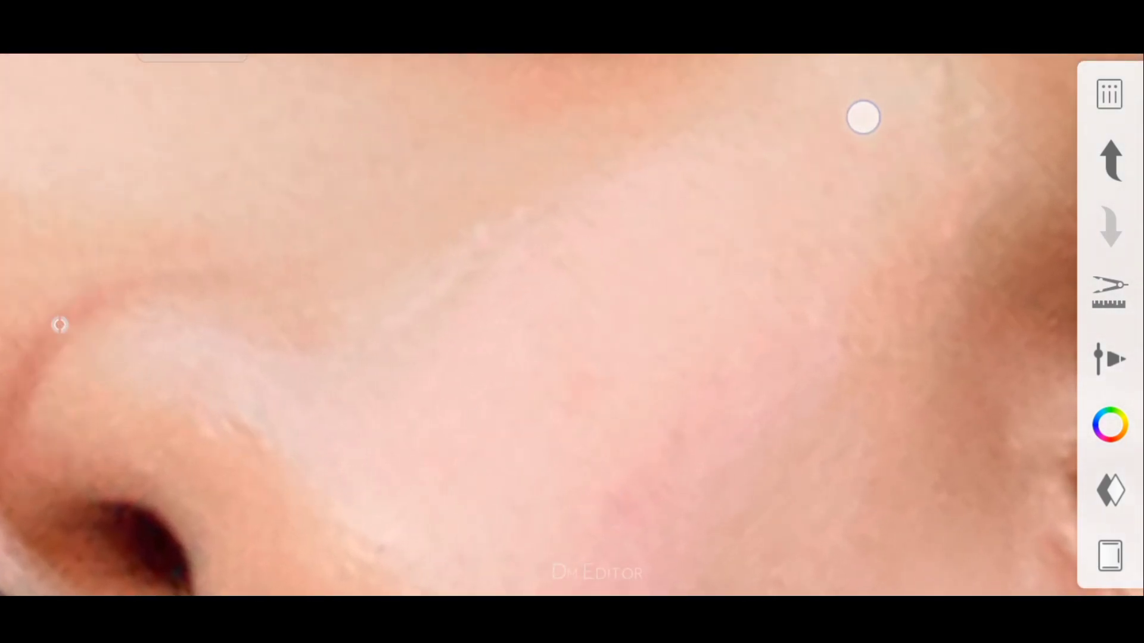
Step: Zoom to the neck and smooth its skin
{"action": "scroll", "coordinate": [671, 249], "scroll_direction": "up", "scroll_amount": 1}
{"action": "scroll", "coordinate": [671, 249], "scroll_direction": "down", "scroll_amount": 1}
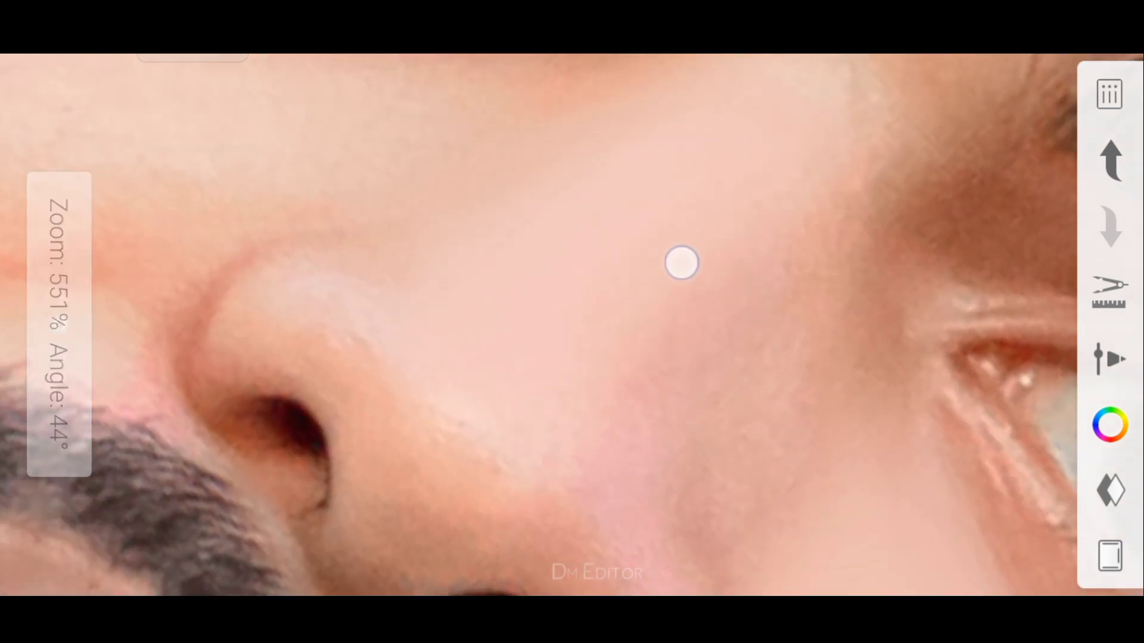
{"action": "scroll", "coordinate": [665, 340], "scroll_direction": "down", "scroll_amount": 1}
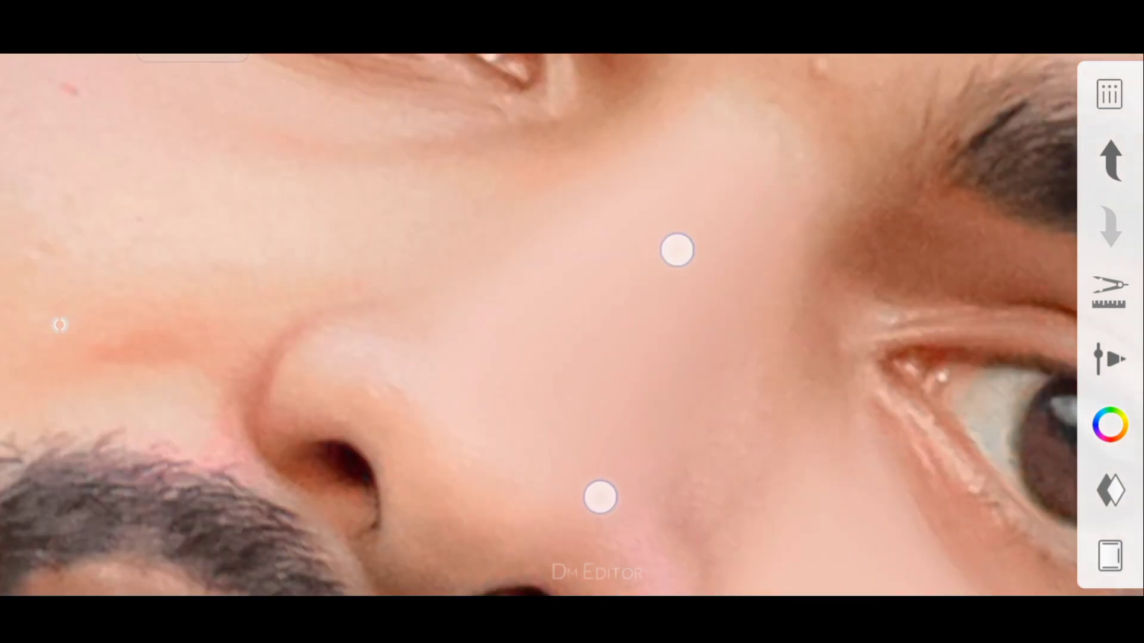
{"action": "scroll", "coordinate": [673, 248], "scroll_direction": "down", "scroll_amount": 1}
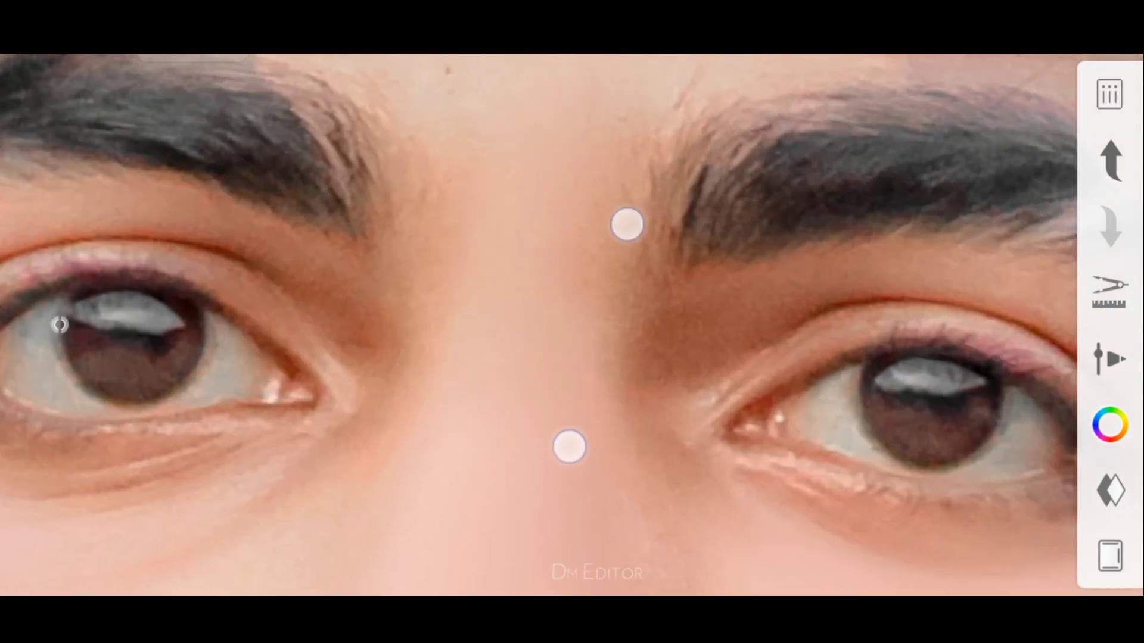
{"action": "scroll", "coordinate": [596, 334], "scroll_direction": "down", "scroll_amount": 1}
{"action": "scroll", "coordinate": [713, 485], "scroll_direction": "down", "scroll_amount": 2}
{"action": "scroll", "coordinate": [643, 138], "scroll_direction": "up", "scroll_amount": 2}
{"action": "scroll", "coordinate": [694, 356], "scroll_direction": "down", "scroll_amount": 1}
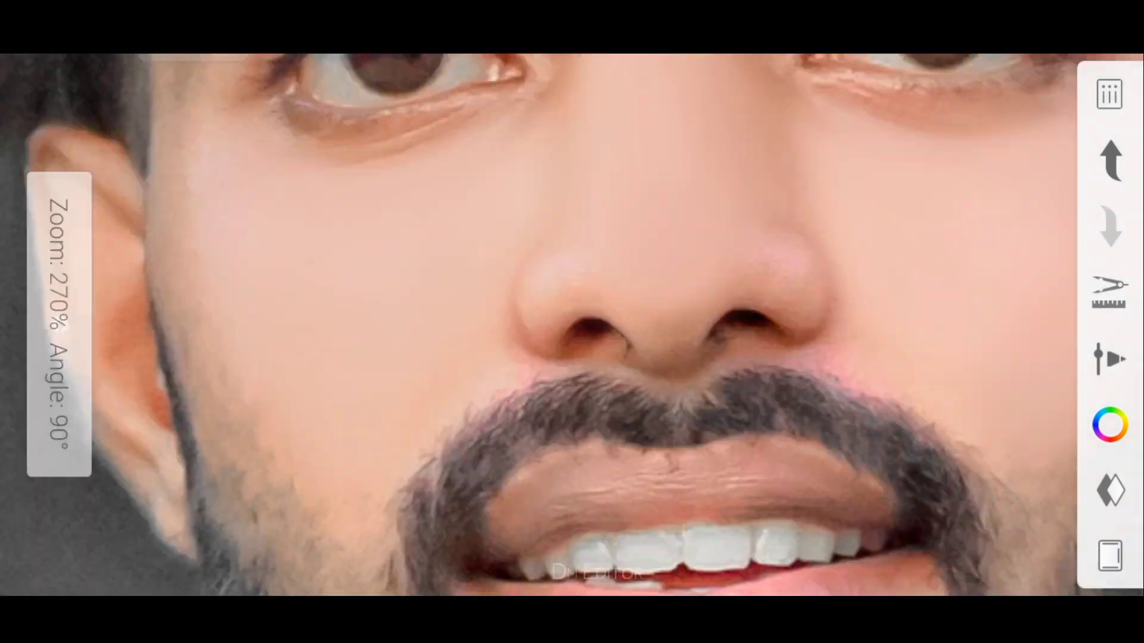
{"action": "scroll", "coordinate": [459, 399], "scroll_direction": "down", "scroll_amount": 1}
{"action": "scroll", "coordinate": [599, 292], "scroll_direction": "down", "scroll_amount": 3}
{"action": "scroll", "coordinate": [557, 299], "scroll_direction": "up", "scroll_amount": 3}
{"action": "scroll", "coordinate": [557, 300], "scroll_direction": "down", "scroll_amount": 1}
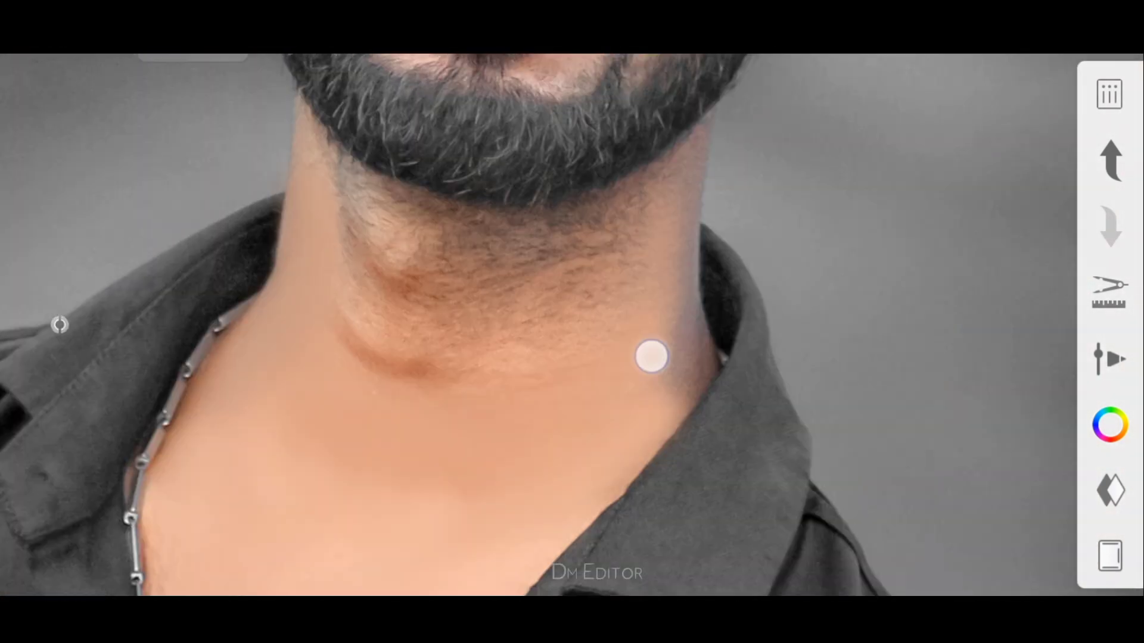
{"action": "mouse_move", "coordinate": [651, 355]}
{"action": "left_mouse_down"}
{"action": "mouse_move", "coordinate": [344, 222]}
{"action": "mouse_move", "coordinate": [417, 327]}
{"action": "left_mouse_up"}
Step: Zoom out to view the whole retouched portrait
{"action": "scroll", "coordinate": [330, 410], "scroll_direction": "up", "scroll_amount": 1}
{"action": "scroll", "coordinate": [331, 409], "scroll_direction": "down", "scroll_amount": 1}
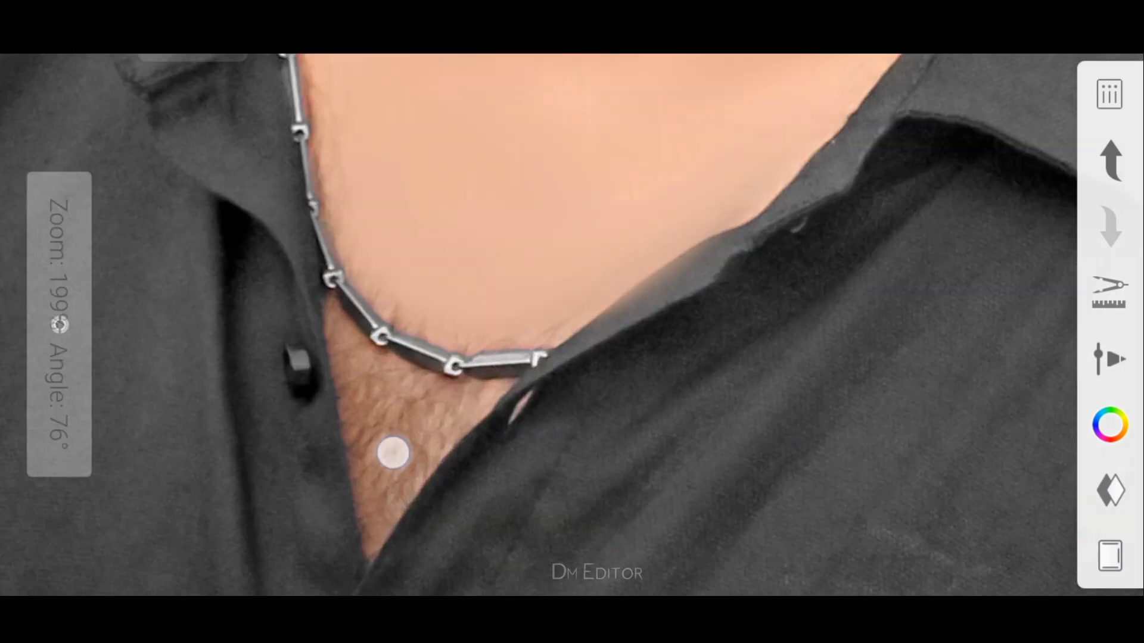
{"action": "scroll", "coordinate": [572, 325], "scroll_direction": "down", "scroll_amount": 3}
{"action": "scroll", "coordinate": [572, 324], "scroll_direction": "up", "scroll_amount": 3}
{"action": "scroll", "coordinate": [572, 324], "scroll_direction": "down", "scroll_amount": 1}
{"action": "scroll", "coordinate": [572, 325], "scroll_direction": "down", "scroll_amount": 2}
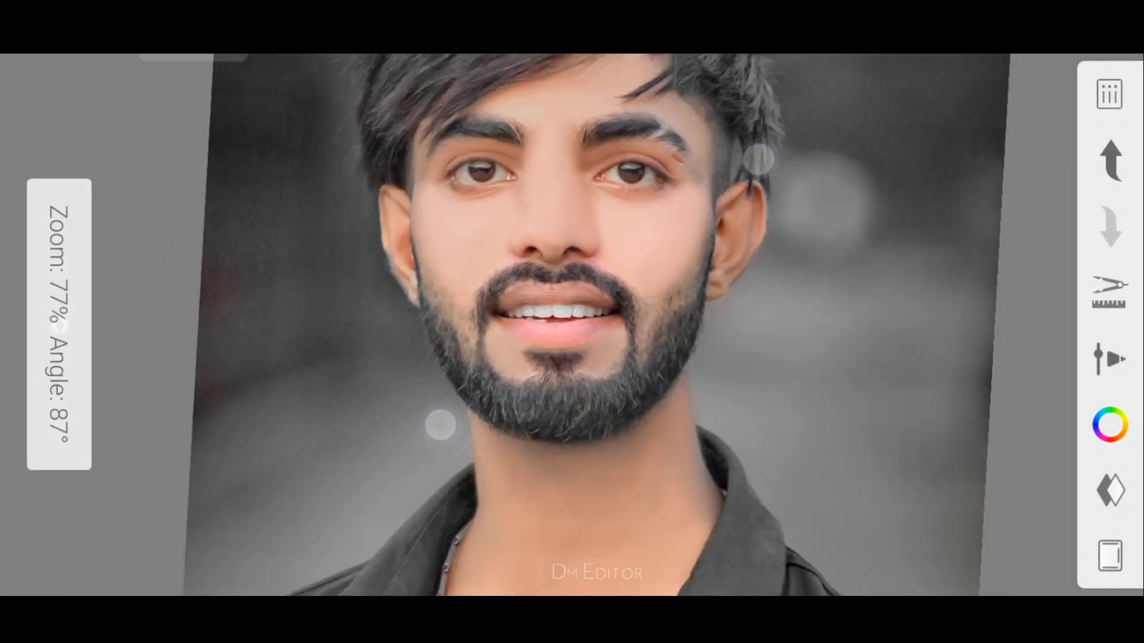
{"action": "scroll", "coordinate": [572, 324], "scroll_direction": "up", "scroll_amount": 3}
{"action": "scroll", "coordinate": [571, 325], "scroll_direction": "down", "scroll_amount": 3}
{"action": "scroll", "coordinate": [572, 325], "scroll_direction": "down", "scroll_amount": 1}
{"action": "scroll", "coordinate": [572, 325], "scroll_direction": "up", "scroll_amount": 2}
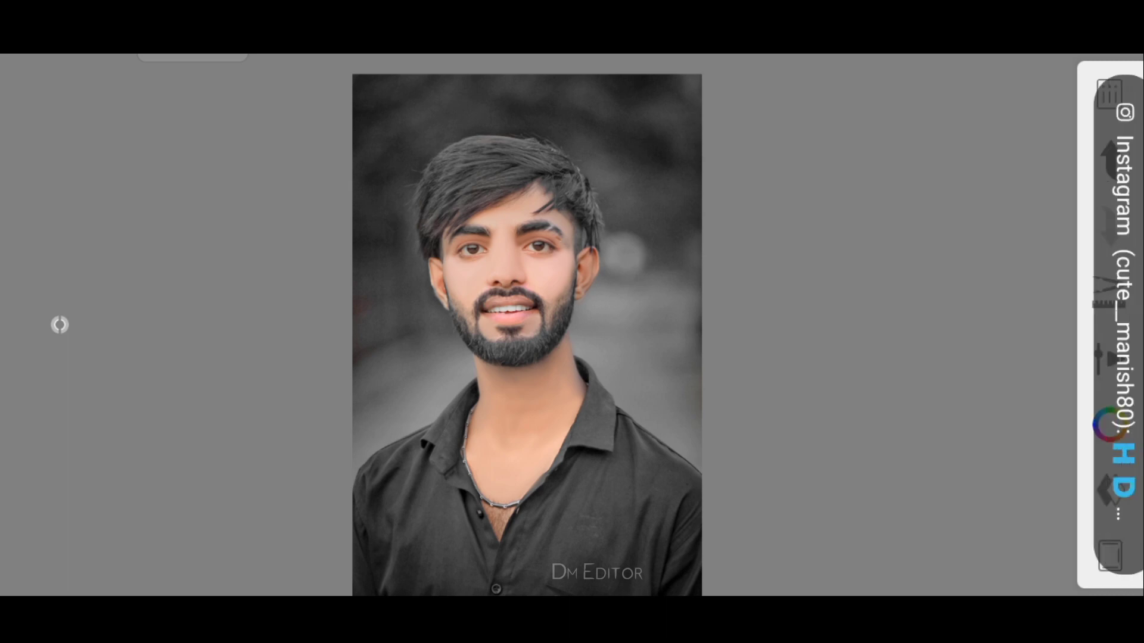
Step: Save the retouched SketchBook portrait to the Download folder via Share, and open it in FaceApp
{"action": "left_click", "coordinate": [1109, 94]}
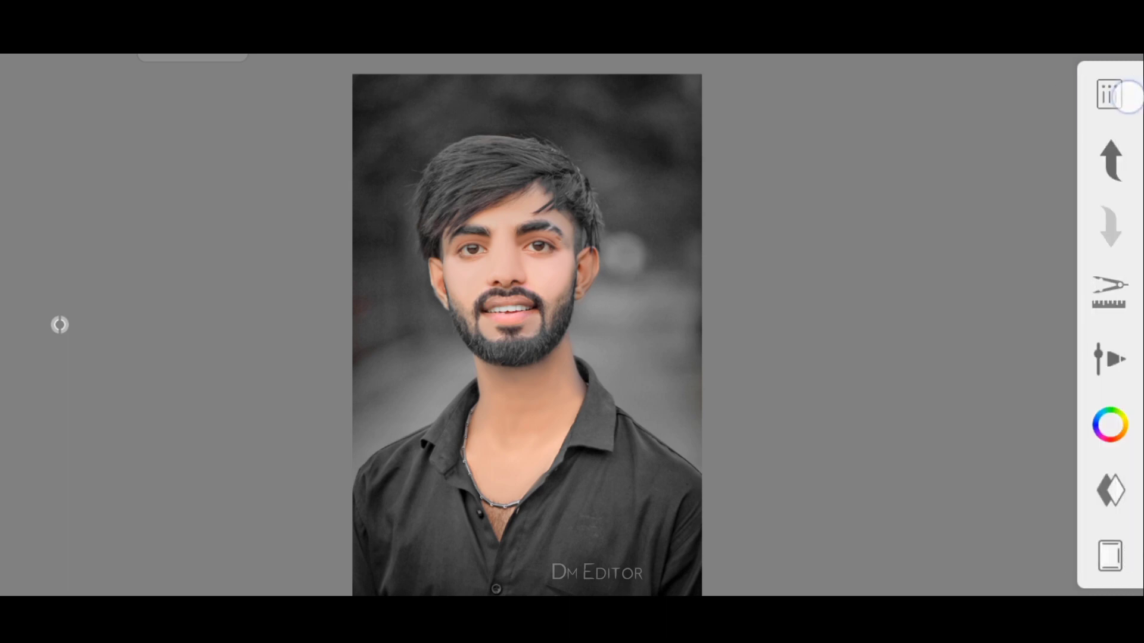
{"action": "left_click", "coordinate": [490, 239]}
{"action": "left_click", "coordinate": [569, 321]}
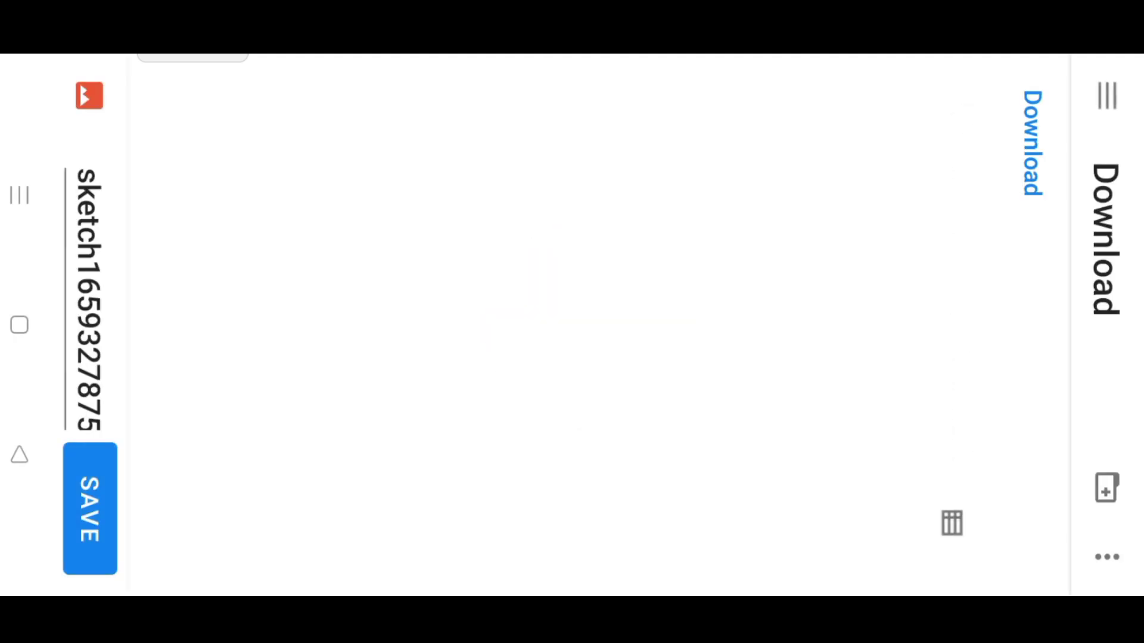
{"action": "left_click_drag", "start_coordinate": [271, 111], "coordinate": [269, 100]}
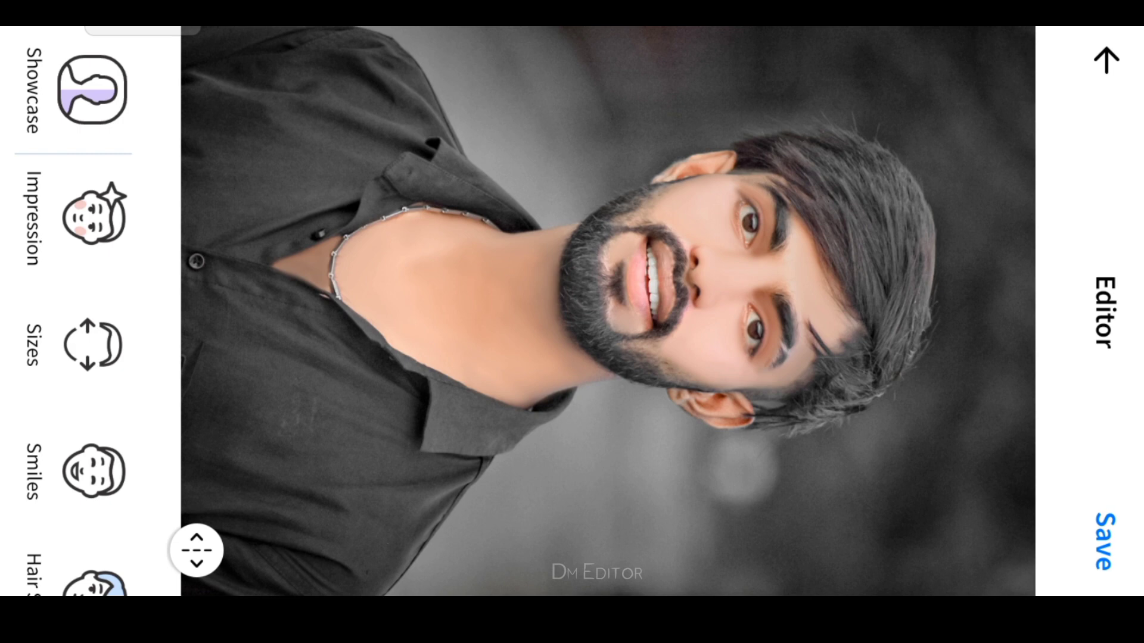
Step: Apply FaceApp's Classic smile to the portrait
{"action": "left_click", "coordinate": [92, 471]}
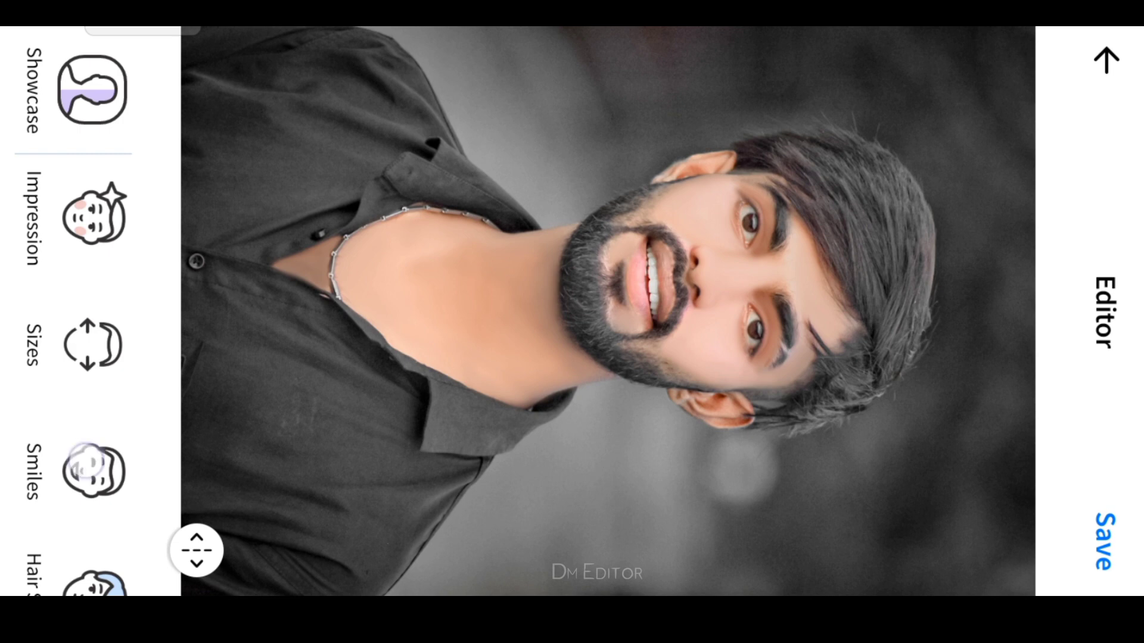
{"action": "left_click", "coordinate": [185, 265]}
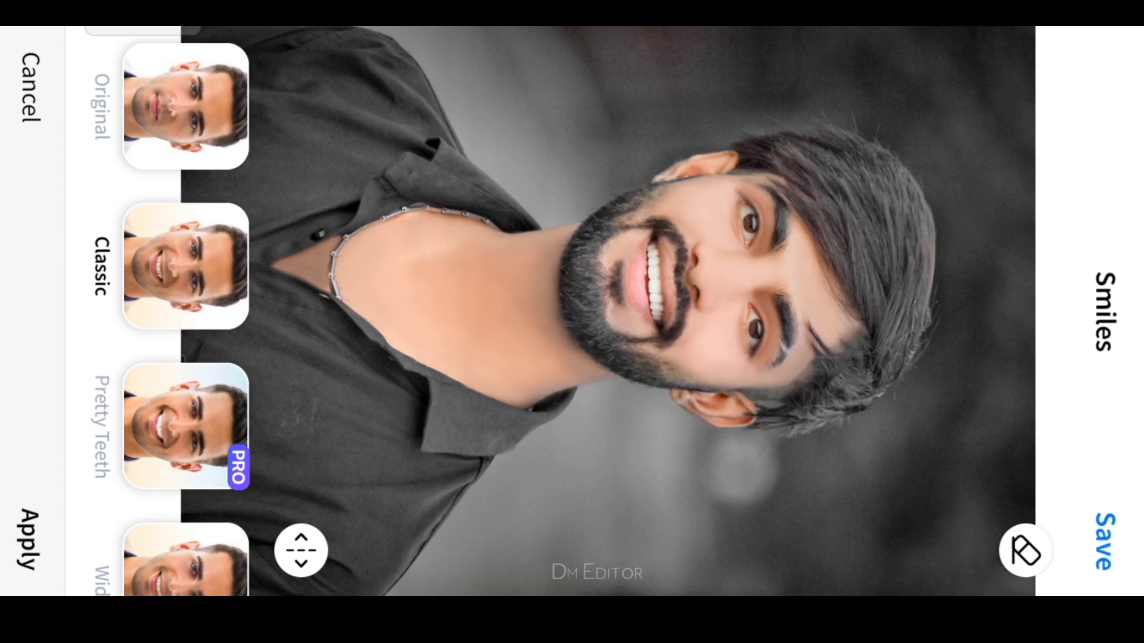
{"action": "left_click", "coordinate": [28, 539]}
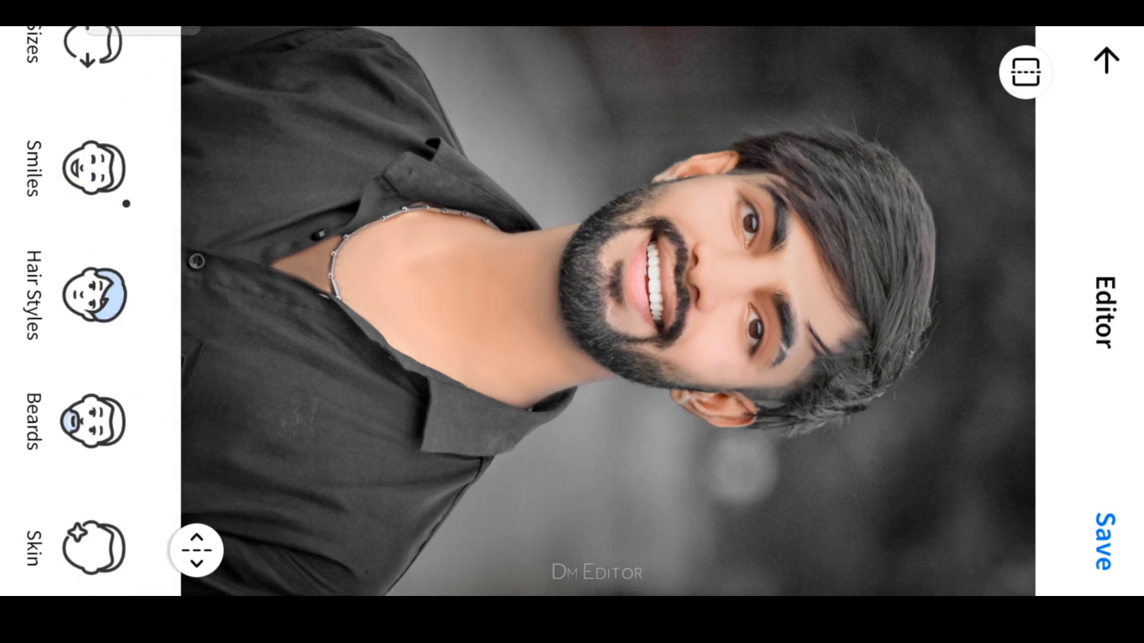
Step: Apply the Young 3 age effect to the portrait
{"action": "scroll", "coordinate": [92, 310], "scroll_direction": "down", "scroll_amount": 5}
{"action": "left_click", "coordinate": [93, 402]}
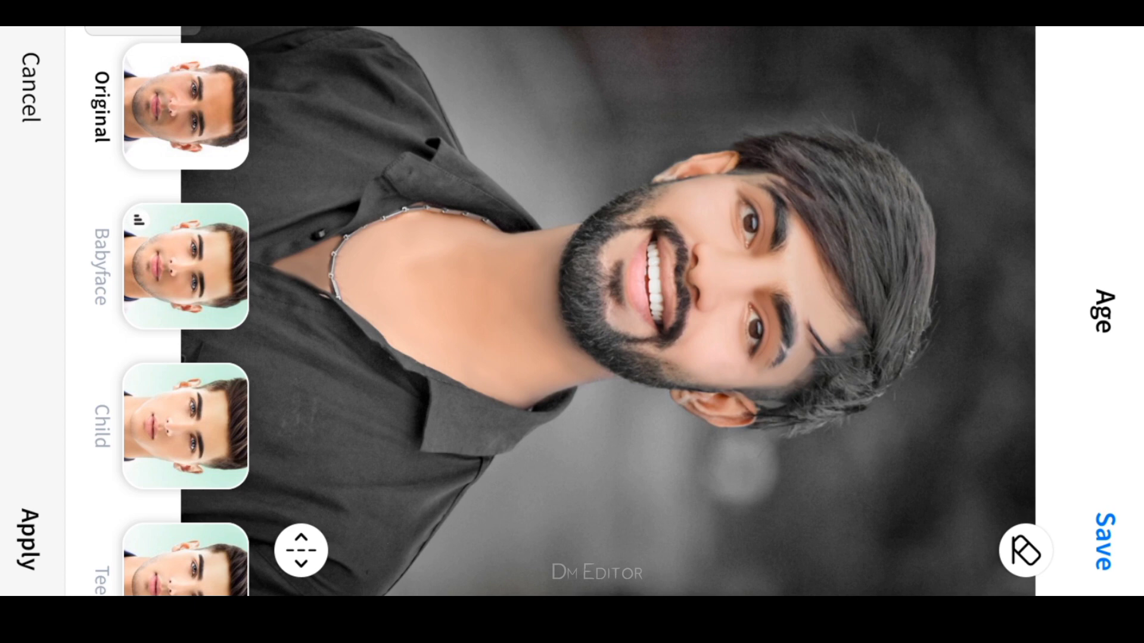
{"action": "scroll", "coordinate": [185, 310], "scroll_direction": "down", "scroll_amount": 5}
{"action": "left_click", "coordinate": [191, 375]}
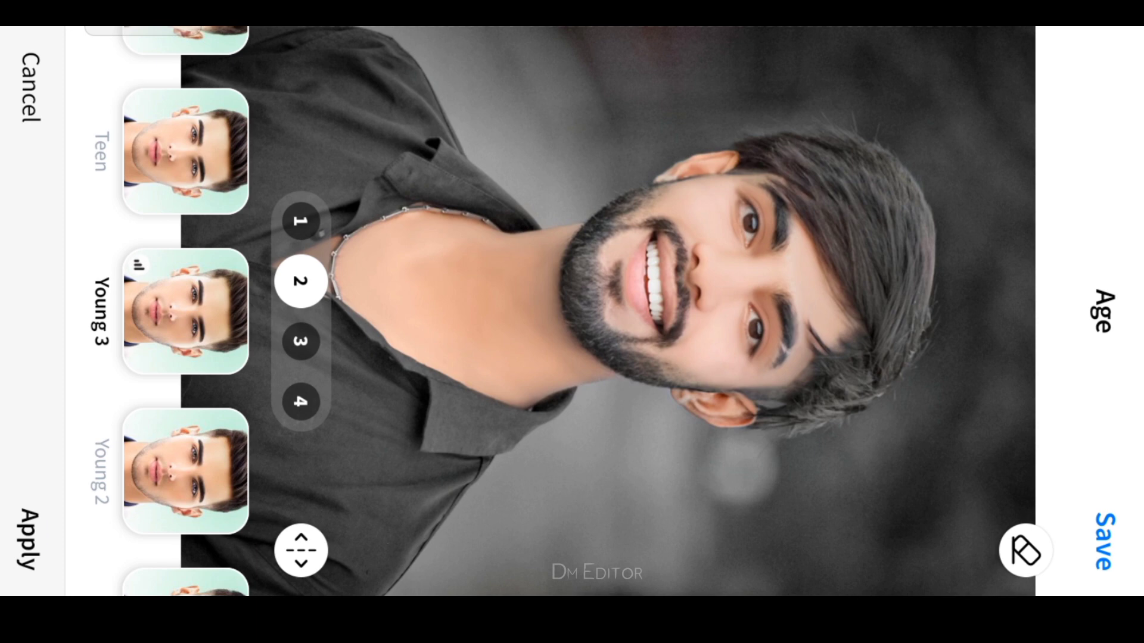
{"action": "left_click", "coordinate": [28, 539]}
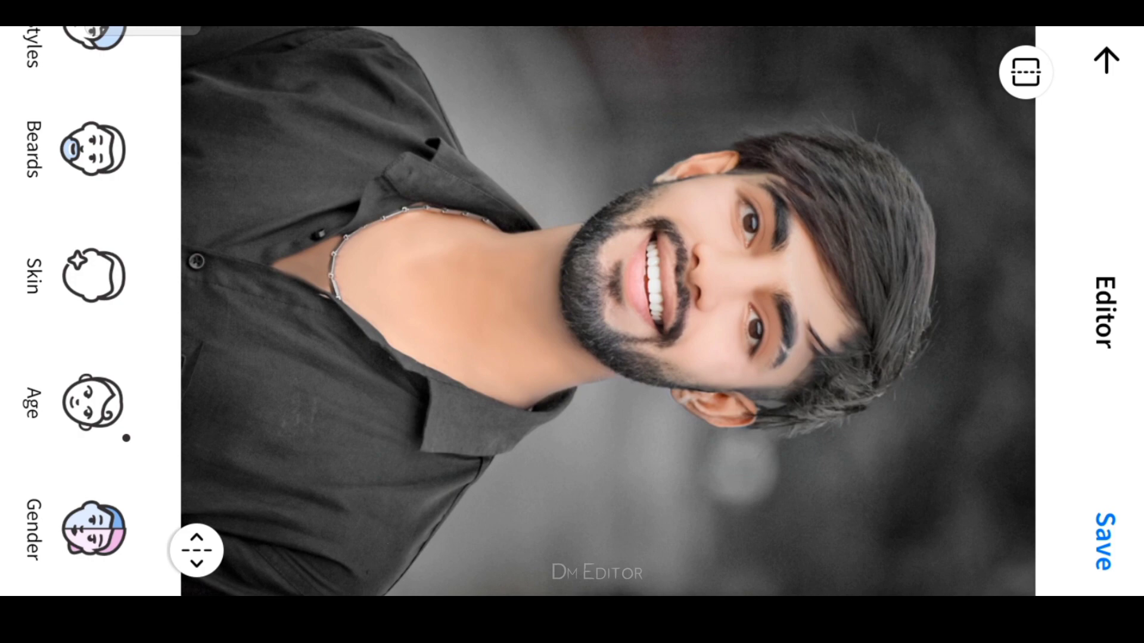
Step: Zoom in to check the smiling, younger face, then save the FaceApp portrait to the device
{"action": "scroll", "coordinate": [596, 357], "scroll_direction": "up", "scroll_amount": 5}
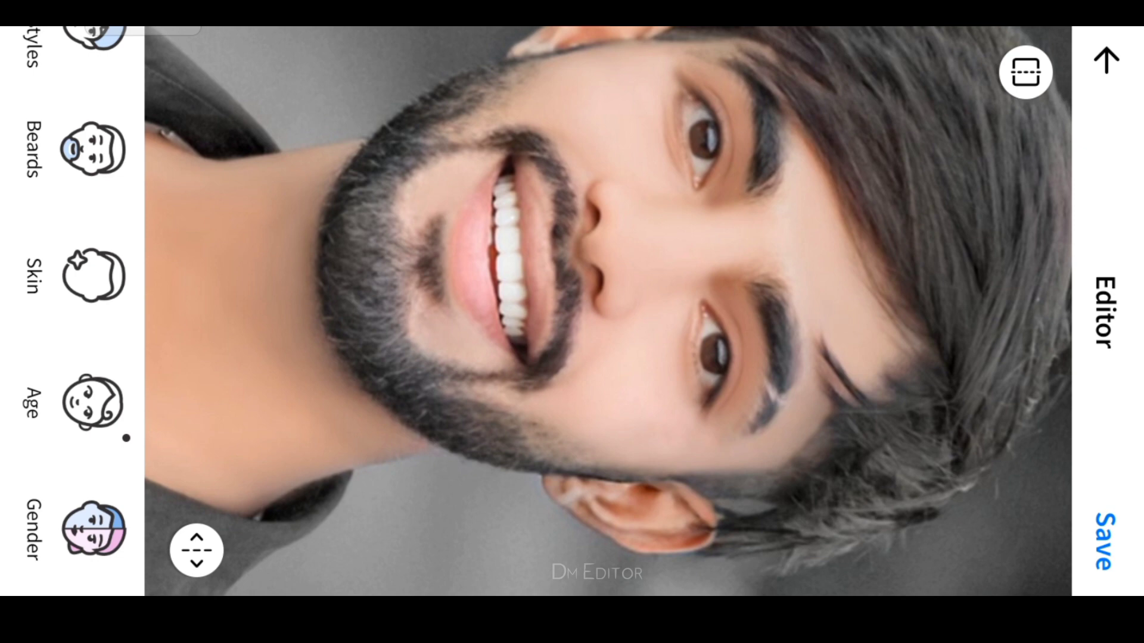
{"action": "scroll", "coordinate": [512, 423], "scroll_direction": "up", "scroll_amount": 3}
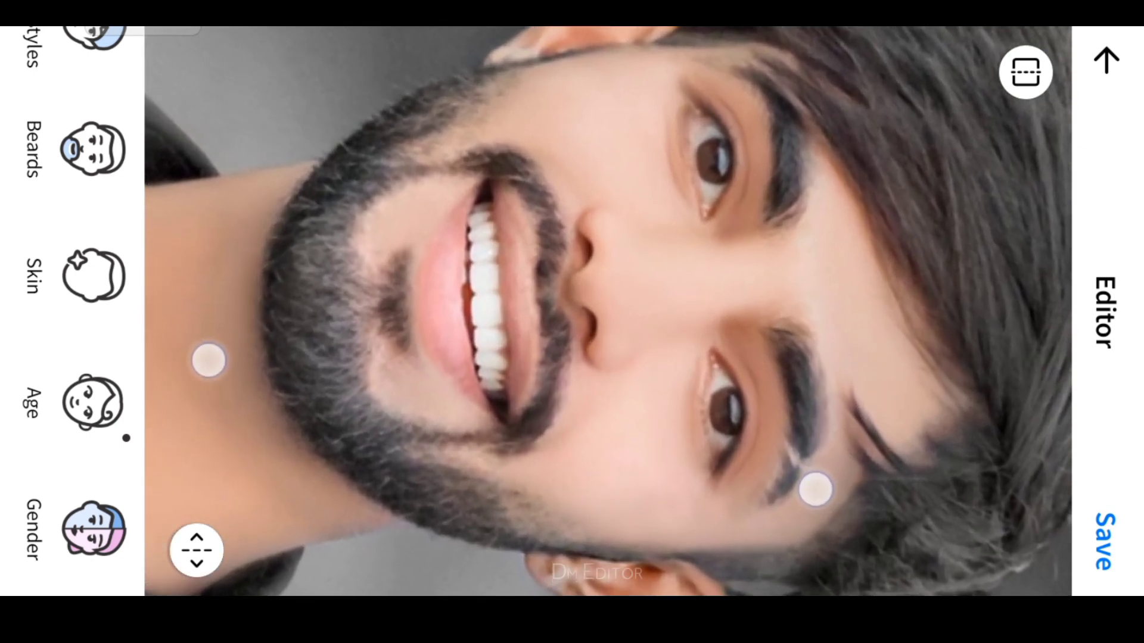
{"action": "scroll", "coordinate": [514, 425], "scroll_direction": "down", "scroll_amount": 3}
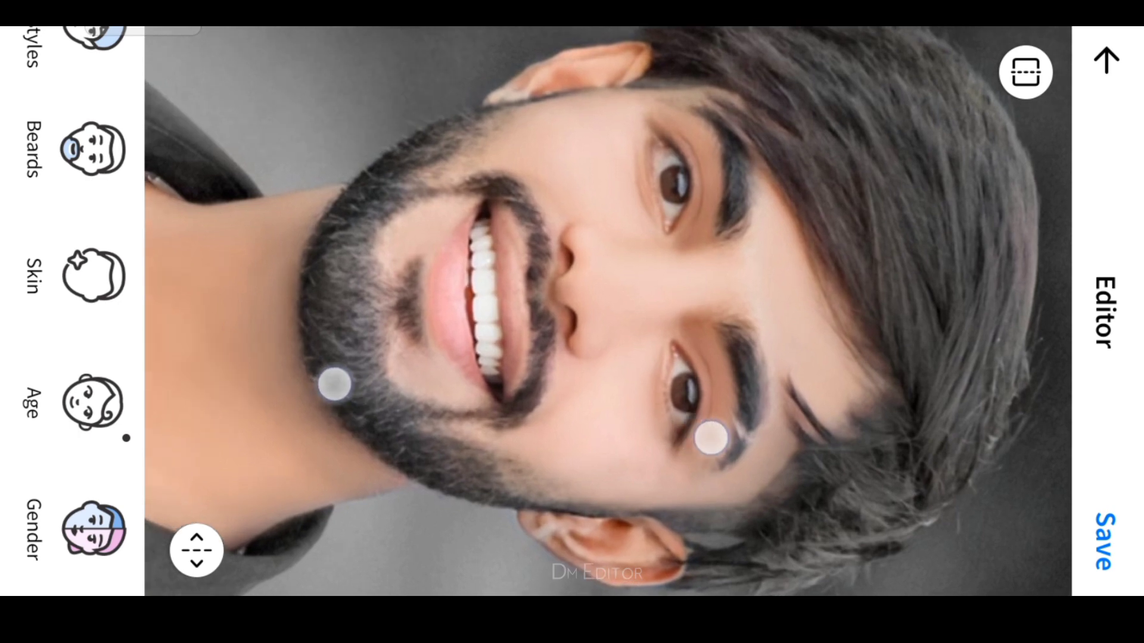
{"action": "scroll", "coordinate": [518, 411], "scroll_direction": "up", "scroll_amount": 5}
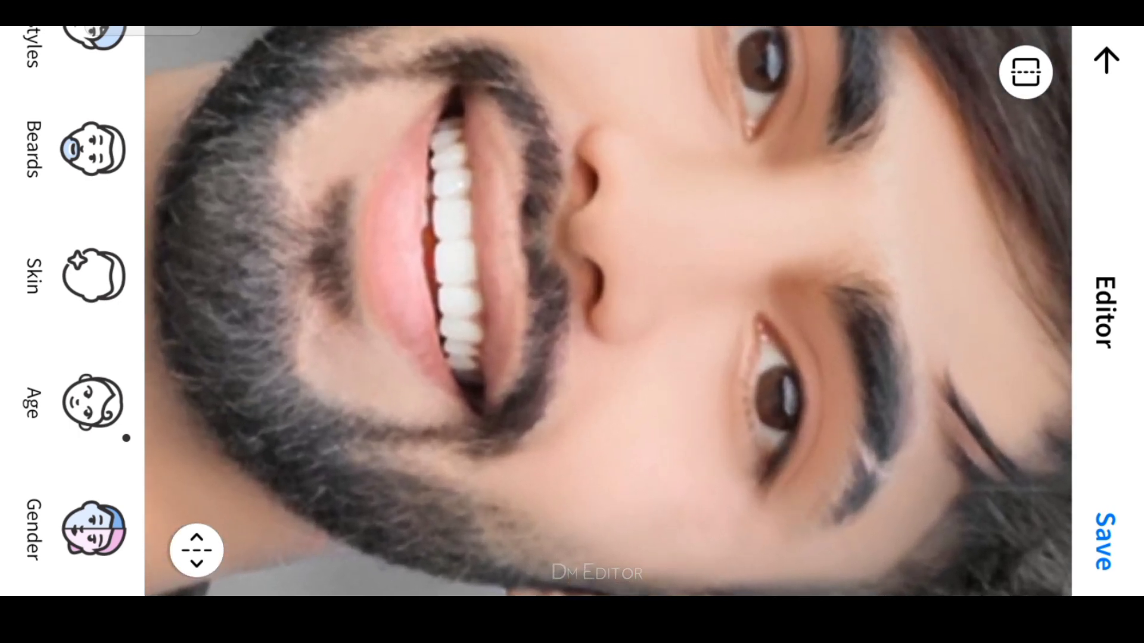
{"action": "scroll", "coordinate": [567, 321], "scroll_direction": "down", "scroll_amount": 5}
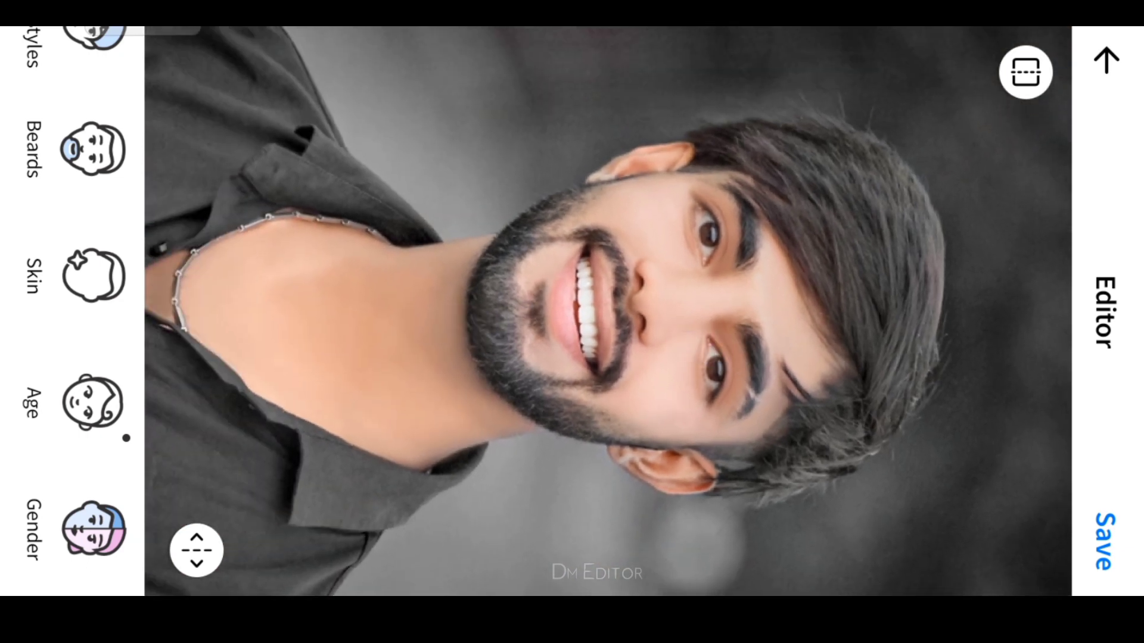
{"action": "left_click", "coordinate": [1105, 541]}
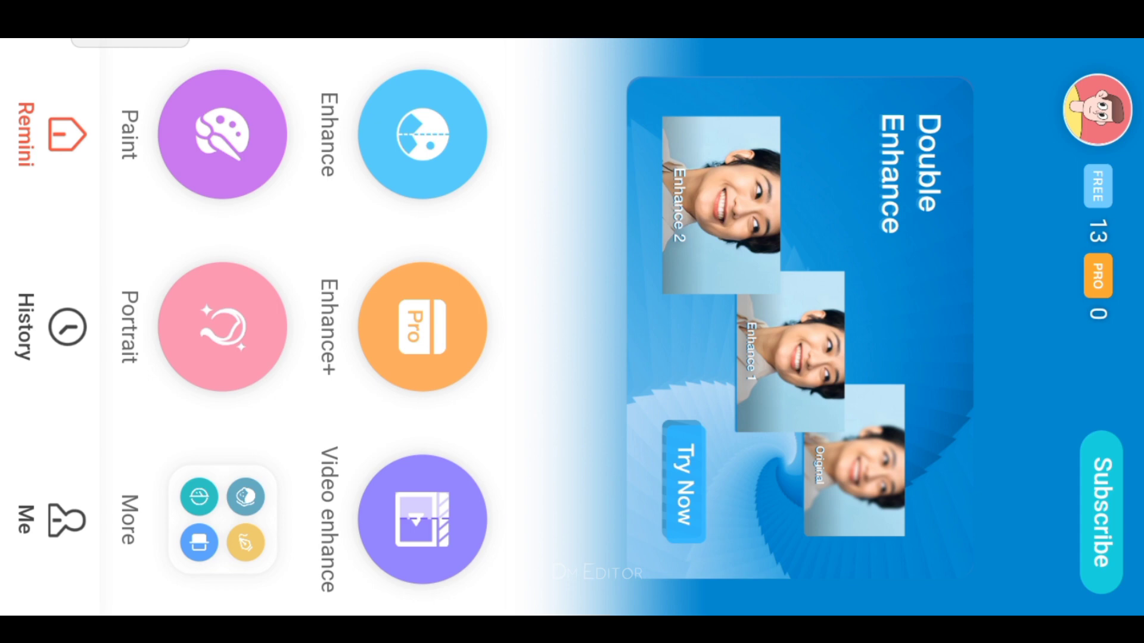
Step: Enhance the edited portrait from CameraRoll in Remini, dismissing the paywall and choosing Wait here
{"action": "left_click", "coordinate": [422, 134]}
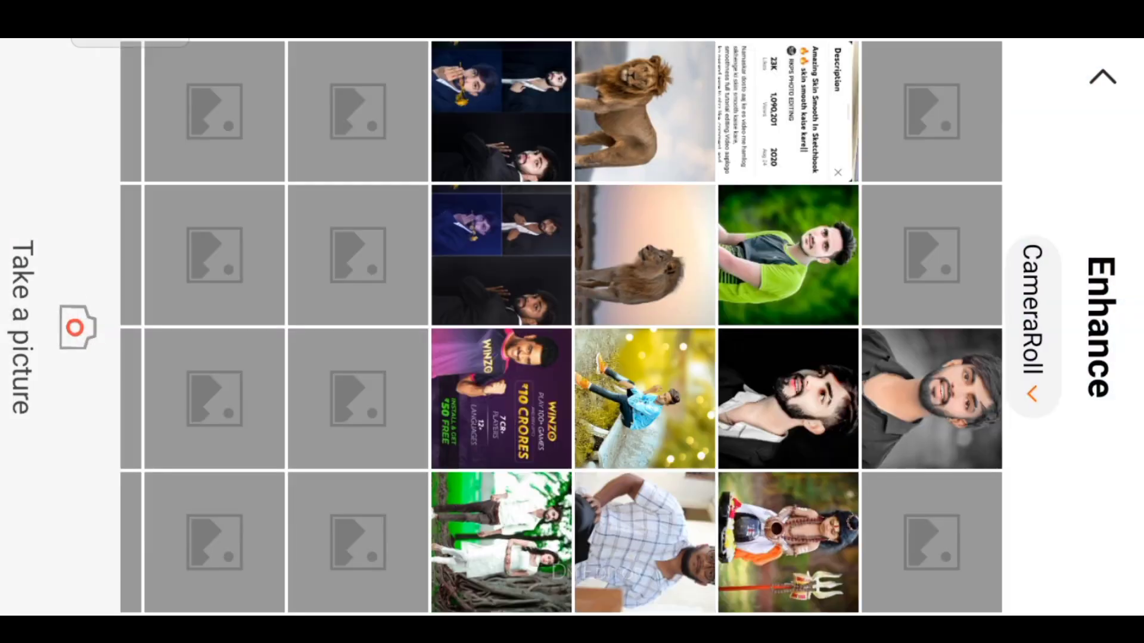
{"action": "left_click", "coordinate": [937, 136]}
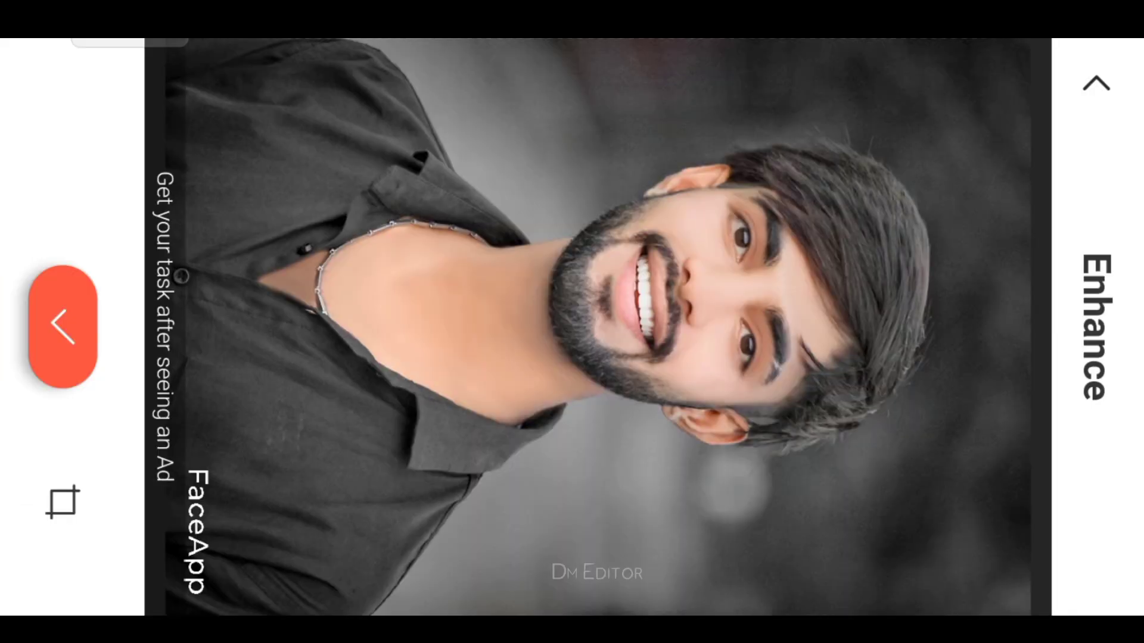
{"action": "left_click", "coordinate": [63, 327]}
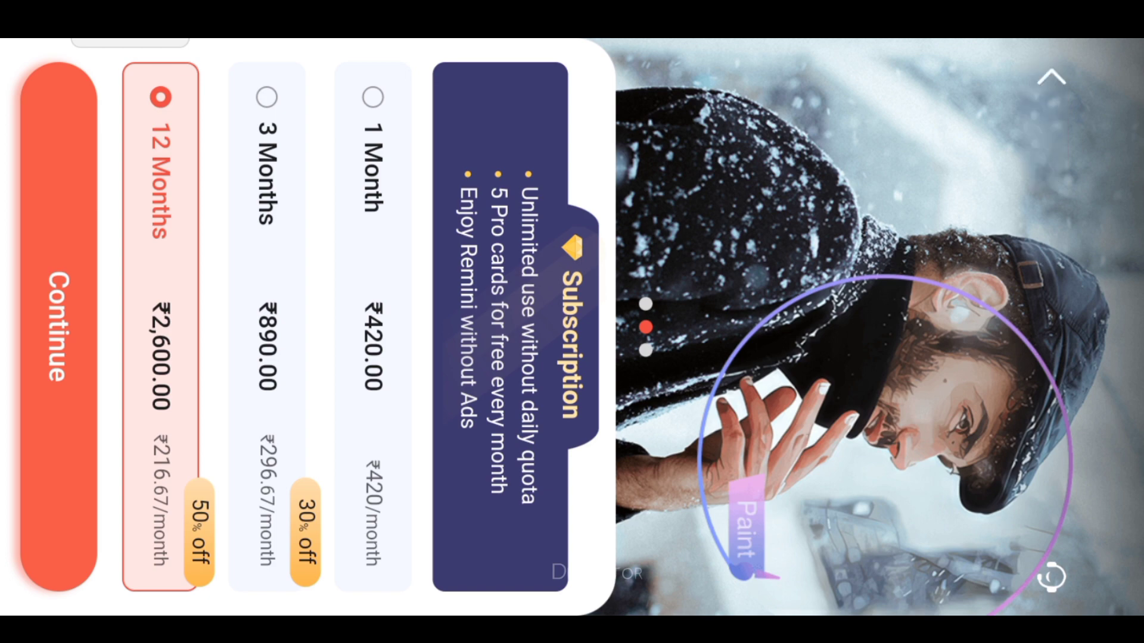
{"action": "left_click", "coordinate": [1050, 77]}
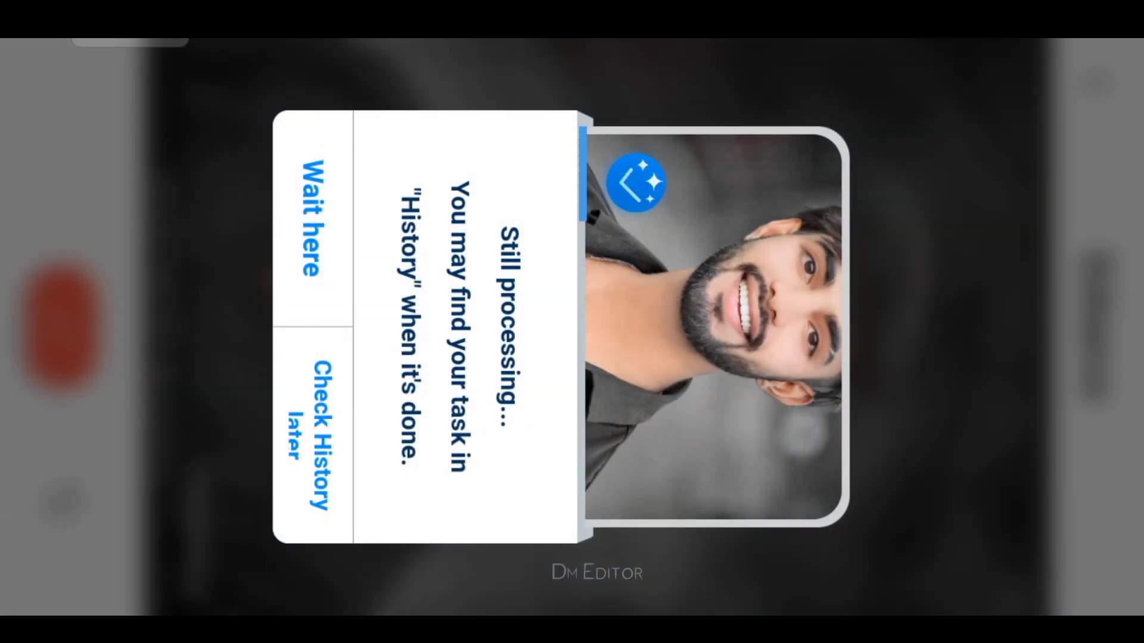
{"action": "left_click", "coordinate": [313, 218]}
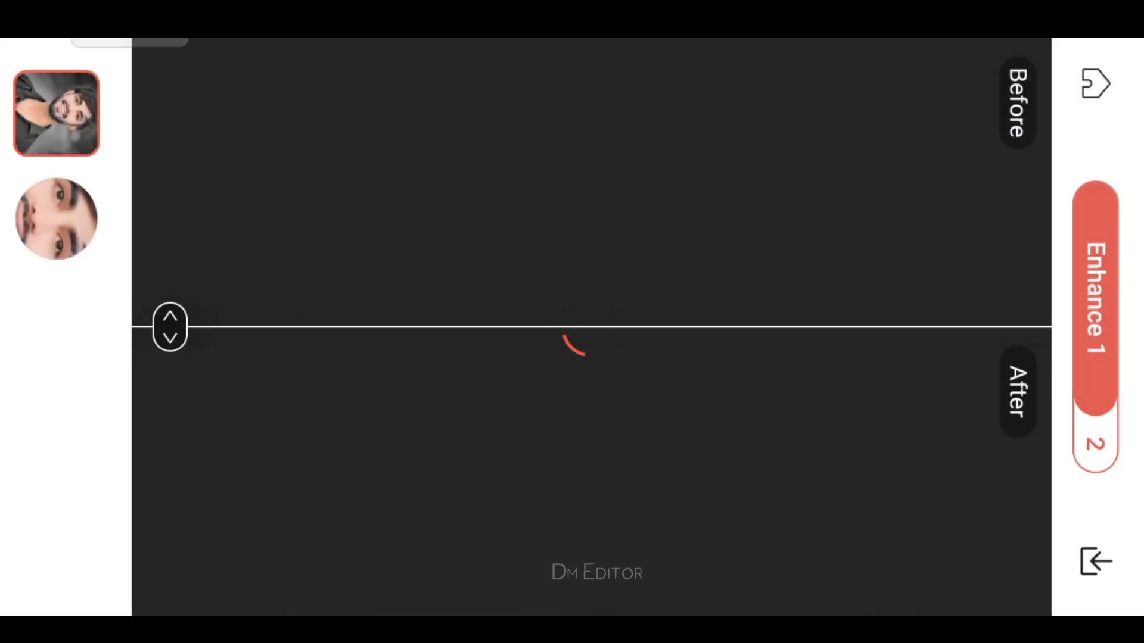
Step: Compare the enhanced portrait against the original with the Before/After divider and zoom, then save it
{"action": "left_click_drag", "start_coordinate": [170, 327], "coordinate": [218, 55]}
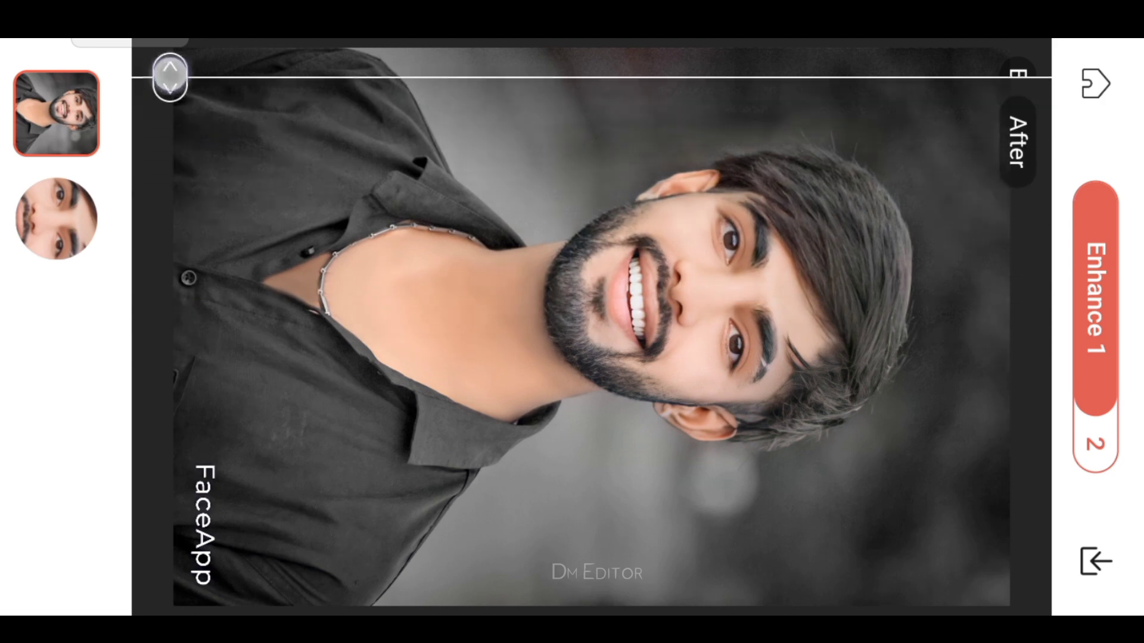
{"action": "scroll", "coordinate": [536, 393], "scroll_direction": "up", "scroll_amount": 3}
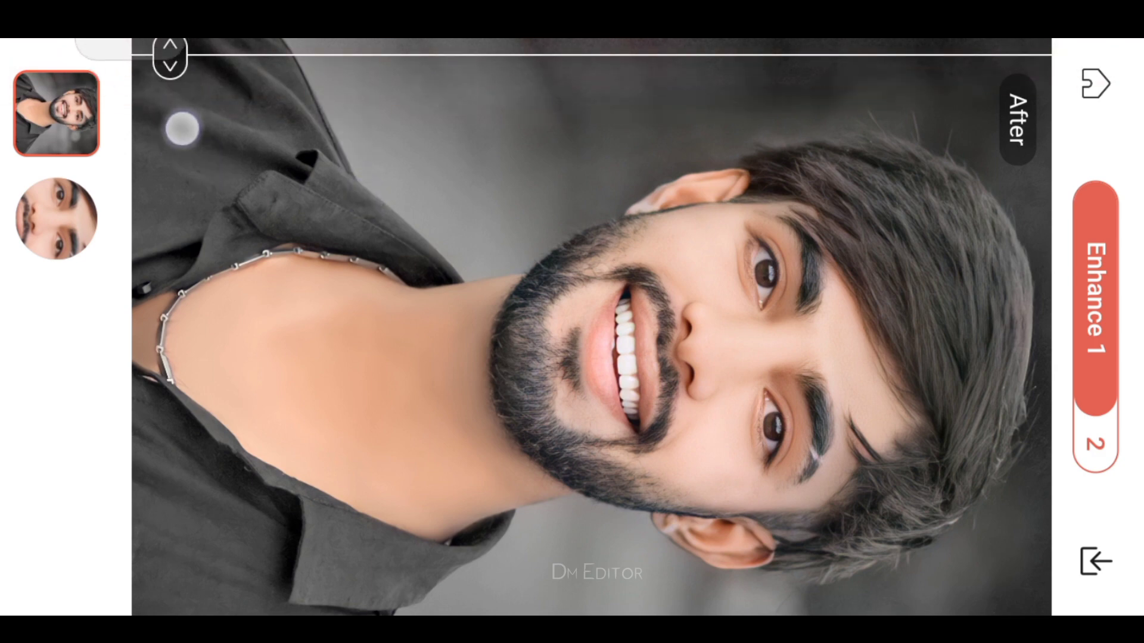
{"action": "mouse_move", "coordinate": [173, 84]}
{"action": "left_mouse_down"}
{"action": "mouse_move", "coordinate": [171, 256]}
{"action": "mouse_move", "coordinate": [197, 580]}
{"action": "mouse_move", "coordinate": [164, 79]}
{"action": "mouse_move", "coordinate": [229, 552]}
{"action": "mouse_move", "coordinate": [167, 58]}
{"action": "left_mouse_up"}
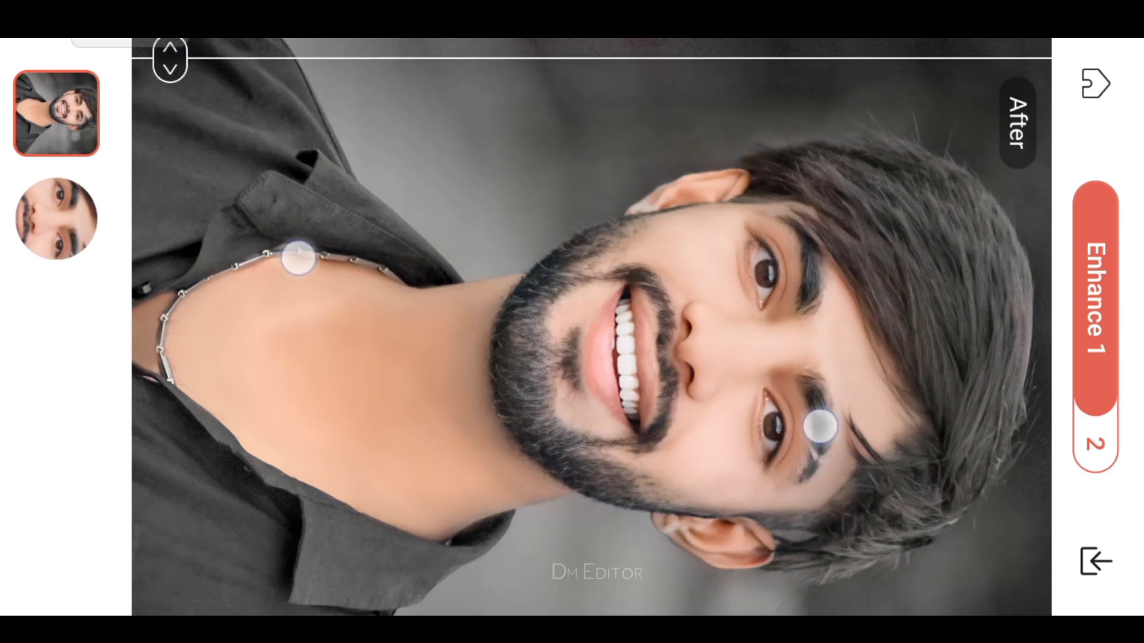
{"action": "scroll", "coordinate": [560, 338], "scroll_direction": "down", "scroll_amount": 5}
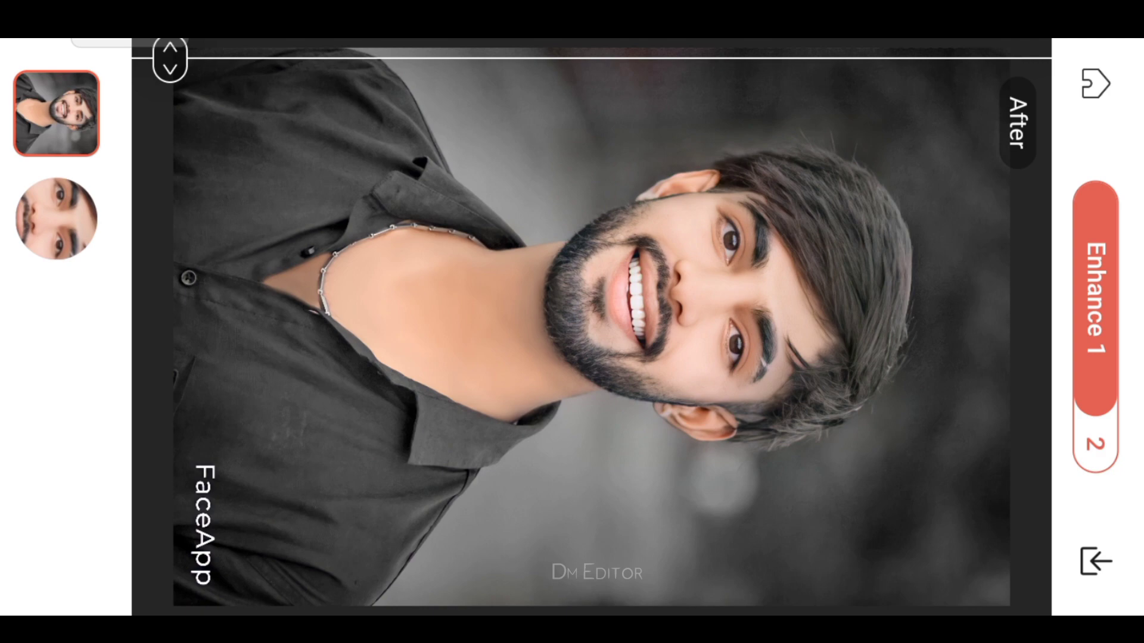
{"action": "left_click", "coordinate": [1102, 586]}
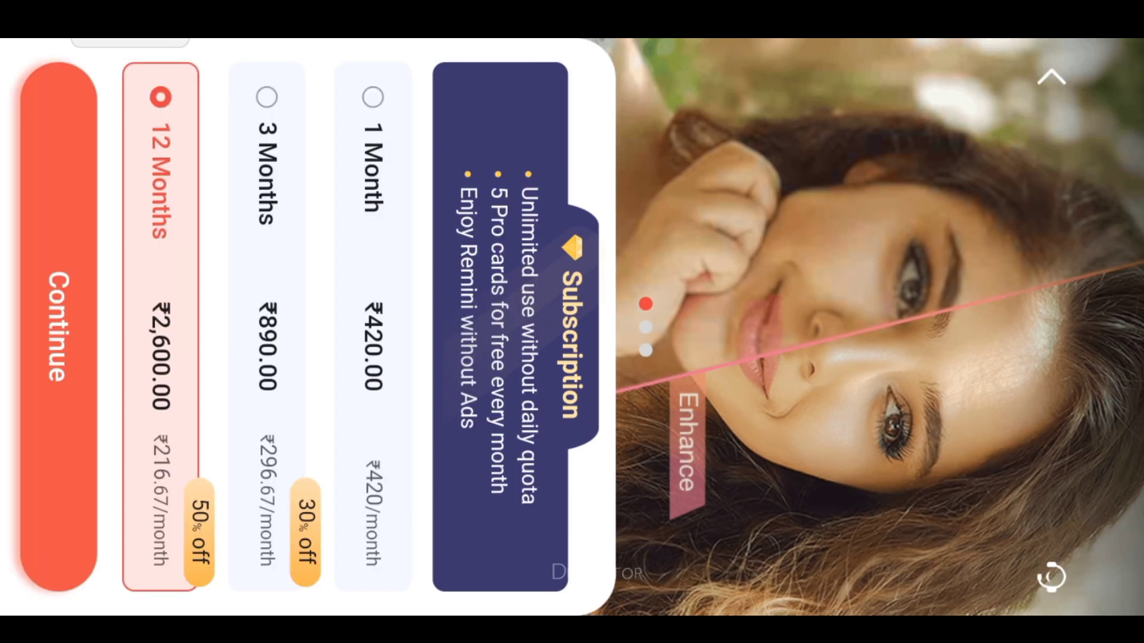
Step: Close the subscription offer and the Saved confirmation to return to the enhanced portrait
{"action": "left_click", "coordinate": [1051, 77]}
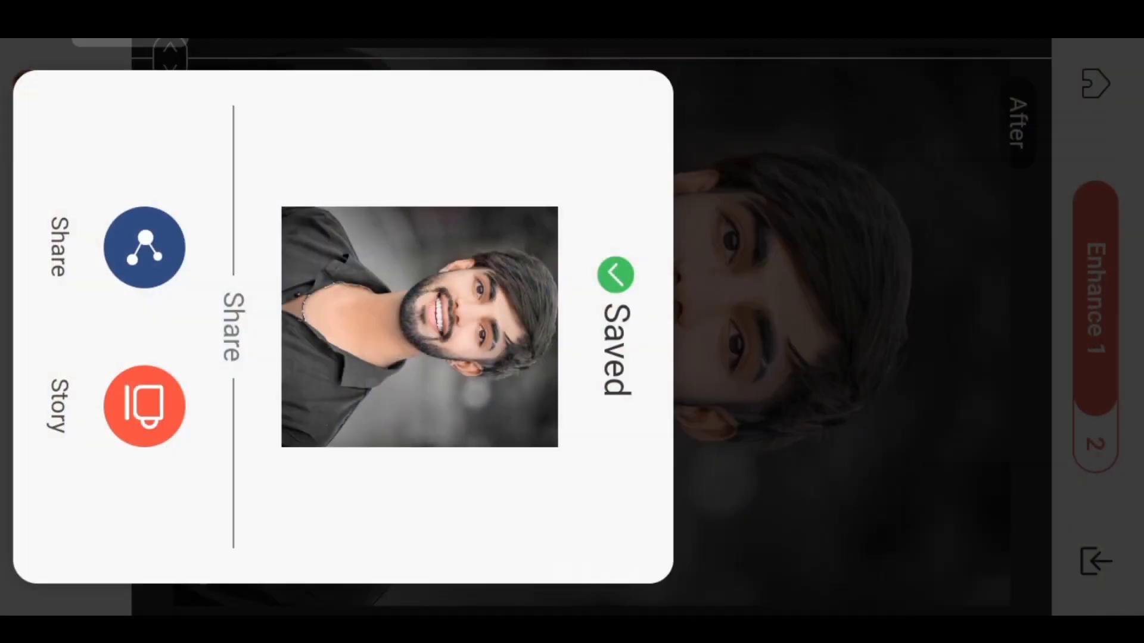
{"action": "left_click", "coordinate": [798, 507]}
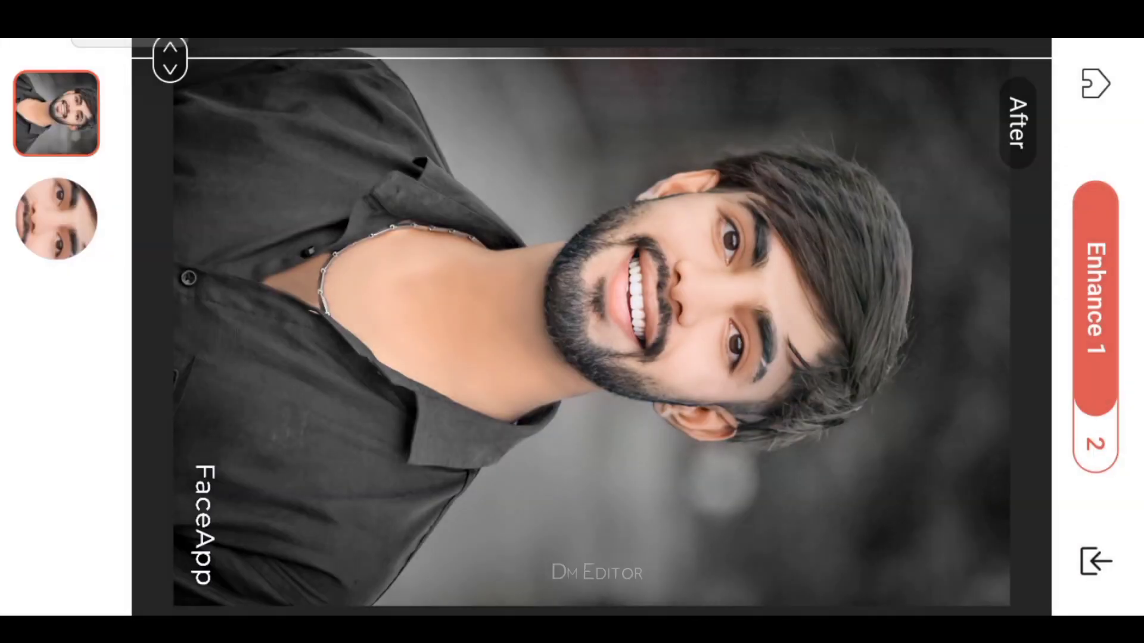